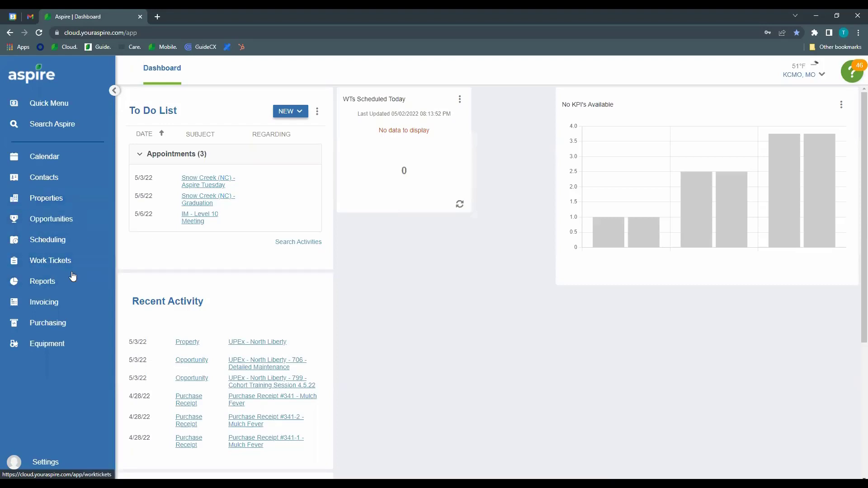
View the Properties, Opportunities and Contacts lists, and return to the Properties list.
{"action": "left_click", "coordinate": [60, 201]}
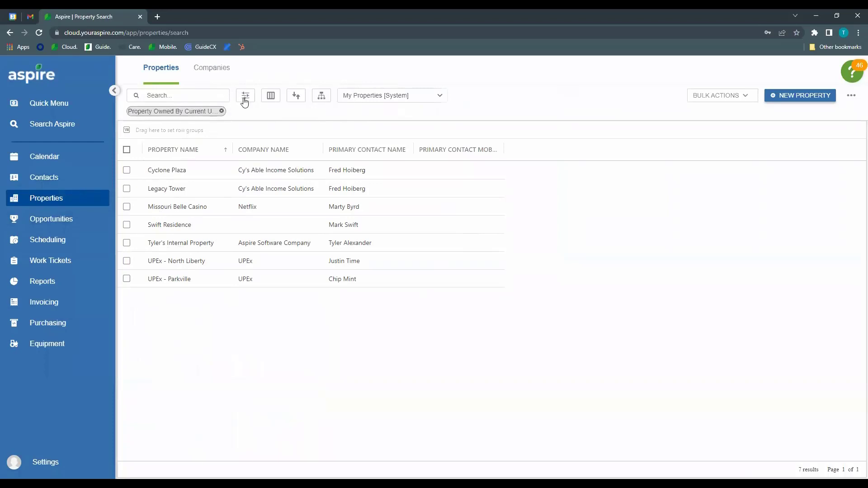
{"action": "left_click", "coordinate": [71, 220]}
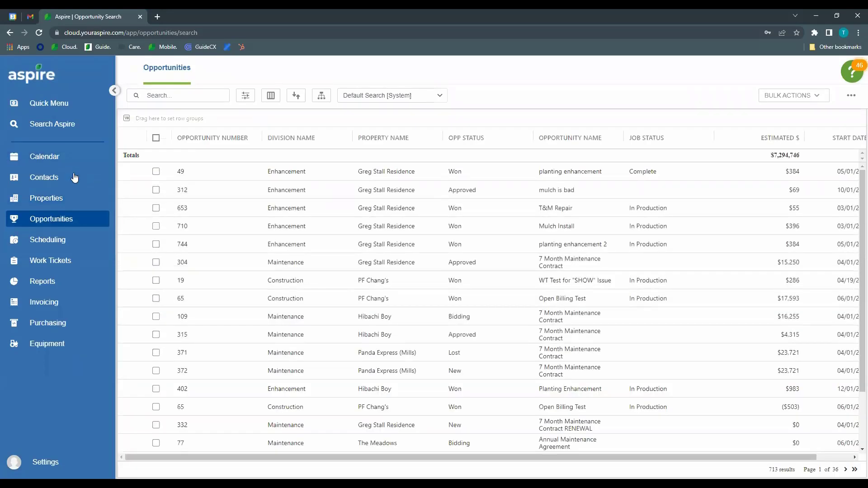
{"action": "left_click", "coordinate": [74, 178]}
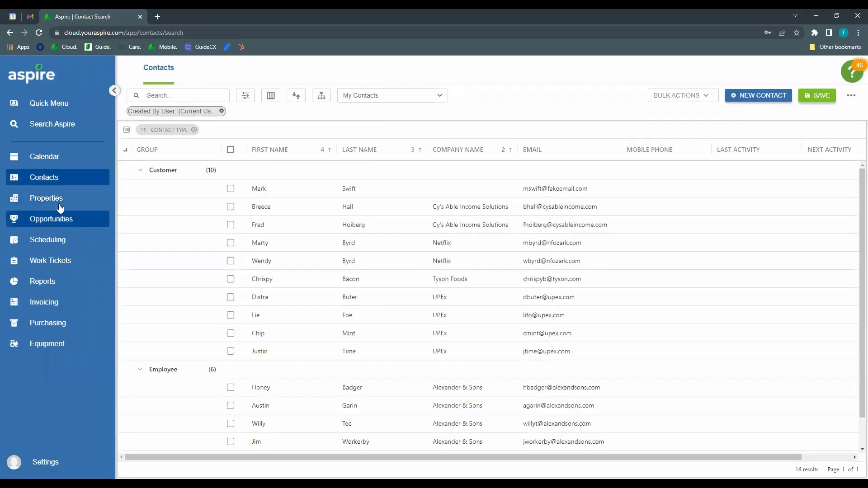
{"action": "left_click", "coordinate": [46, 198]}
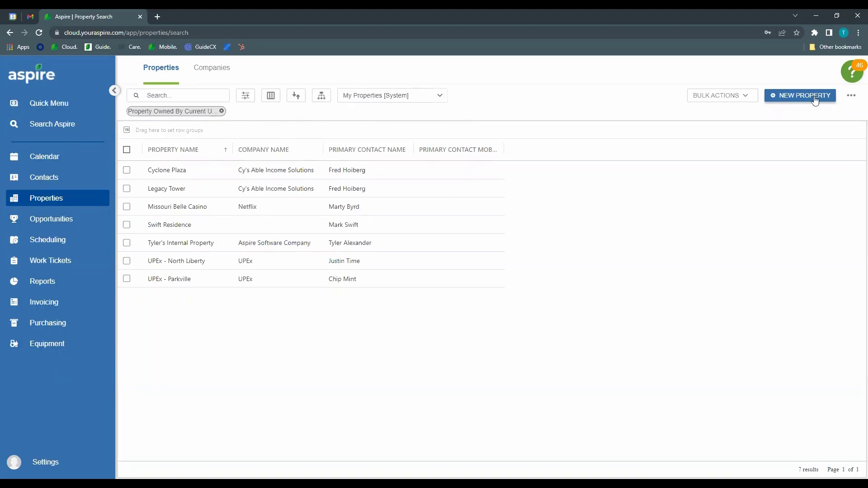
Inspect the additional actions and the filter settings of the My Properties list, leaving the filter as it is.
{"action": "left_click", "coordinate": [852, 96]}
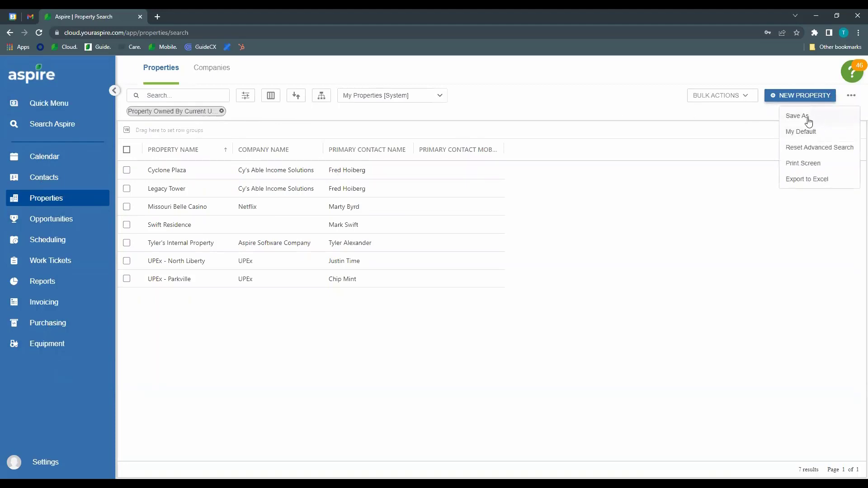
{"action": "left_click", "coordinate": [681, 118]}
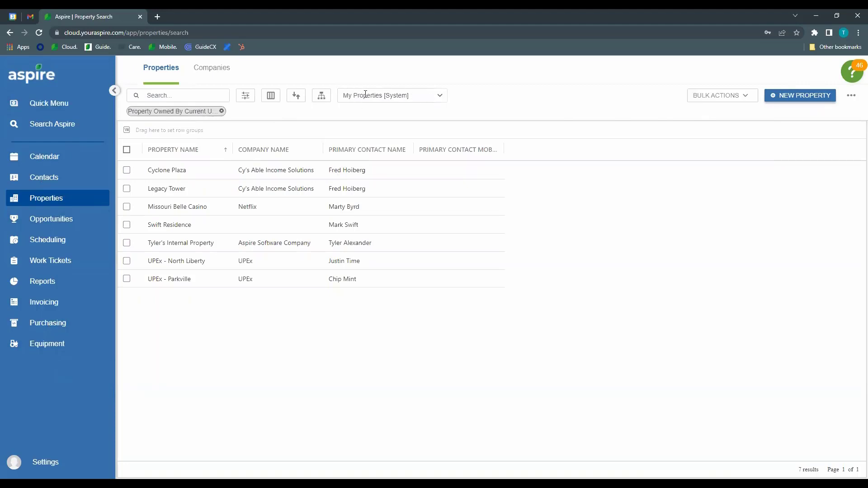
{"action": "left_click", "coordinate": [246, 96]}
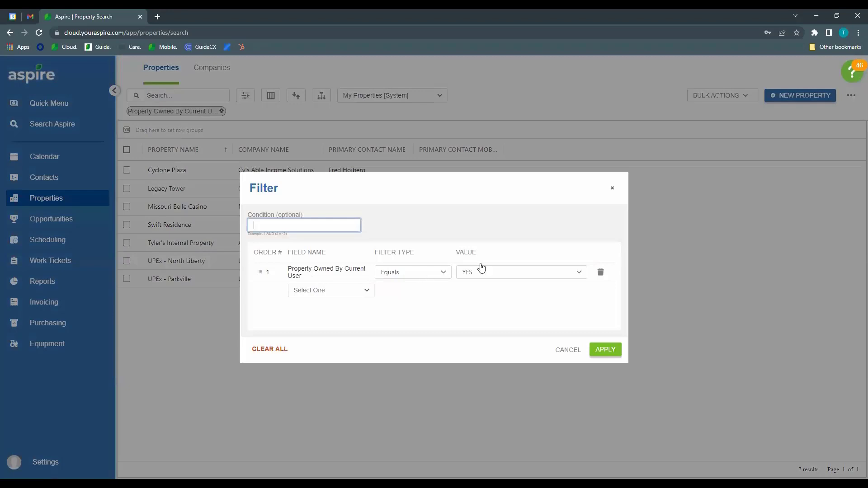
{"action": "left_click", "coordinate": [568, 350]}
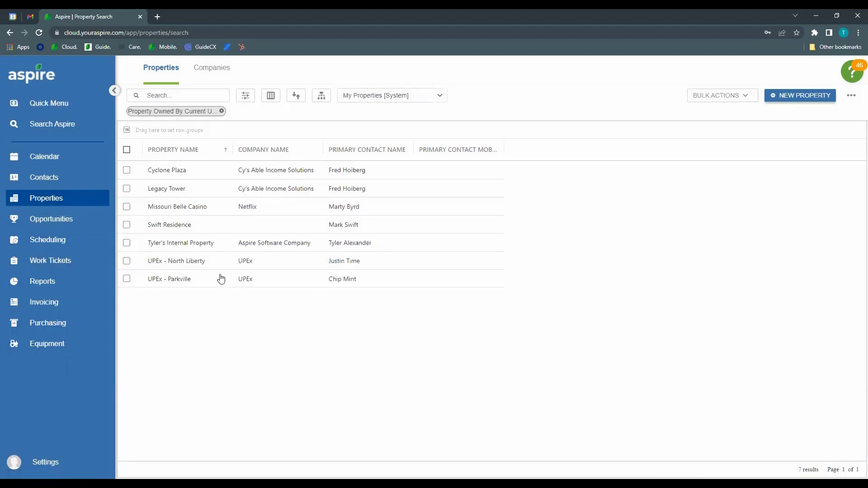
Open the UPEx - North Liberty property and review its overview details, opportunities, contacts and property issues.
{"action": "left_click", "coordinate": [191, 262]}
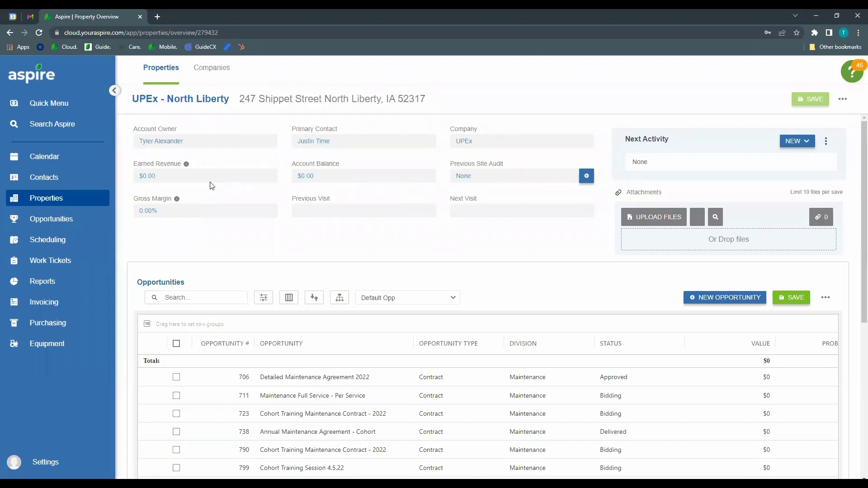
{"action": "scroll", "coordinate": [128, 206], "scroll_direction": "down", "scroll_amount": 1}
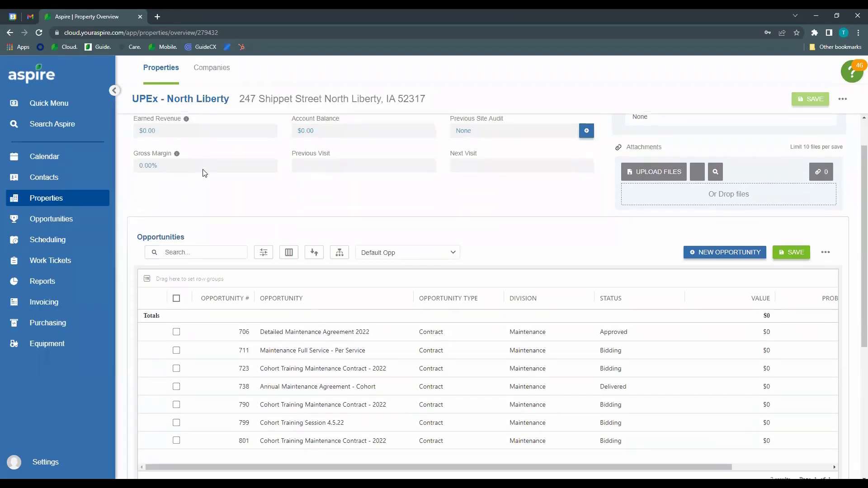
{"action": "scroll", "coordinate": [146, 194], "scroll_direction": "up", "scroll_amount": 2}
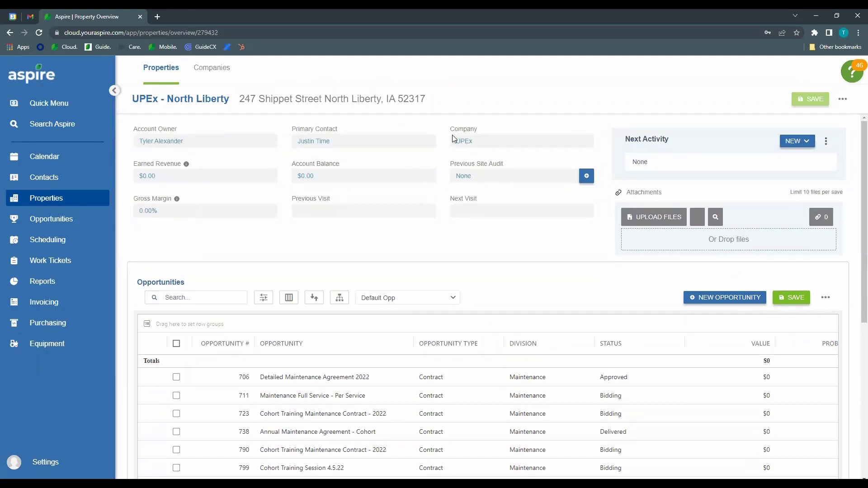
{"action": "scroll", "coordinate": [129, 226], "scroll_direction": "down", "scroll_amount": 2}
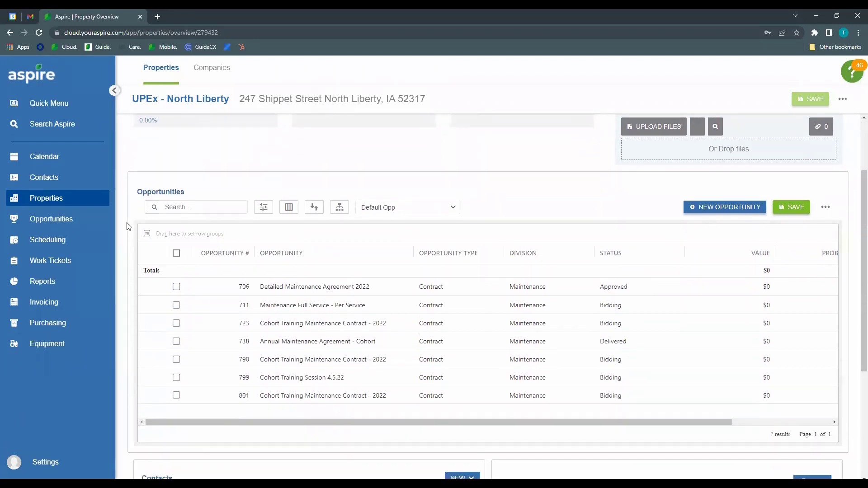
{"action": "scroll", "coordinate": [129, 226], "scroll_direction": "up", "scroll_amount": 2}
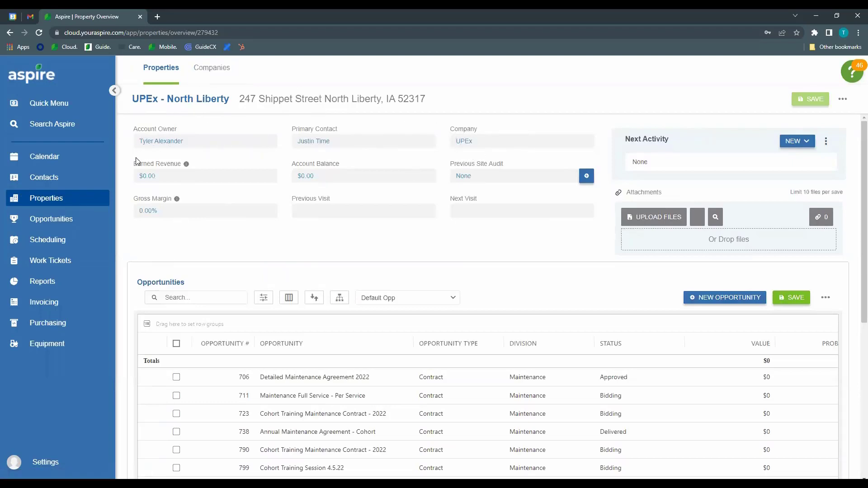
{"action": "scroll", "coordinate": [127, 190], "scroll_direction": "down", "scroll_amount": 1}
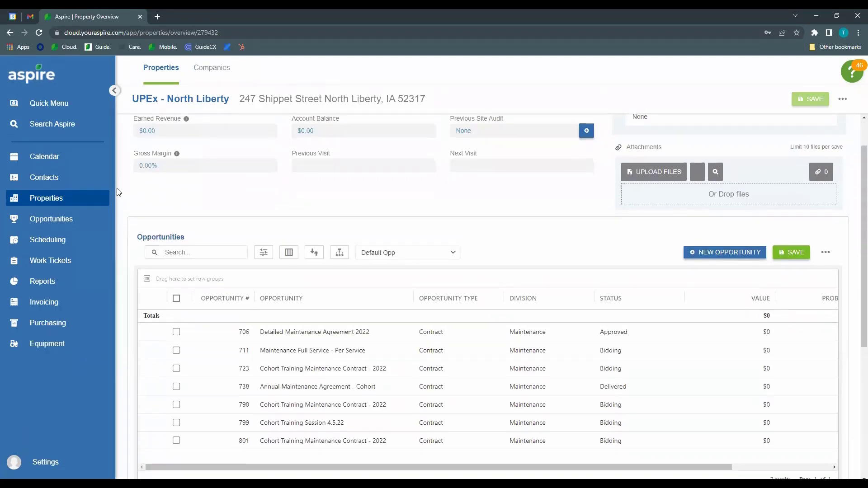
{"action": "scroll", "coordinate": [156, 229], "scroll_direction": "down", "scroll_amount": 1}
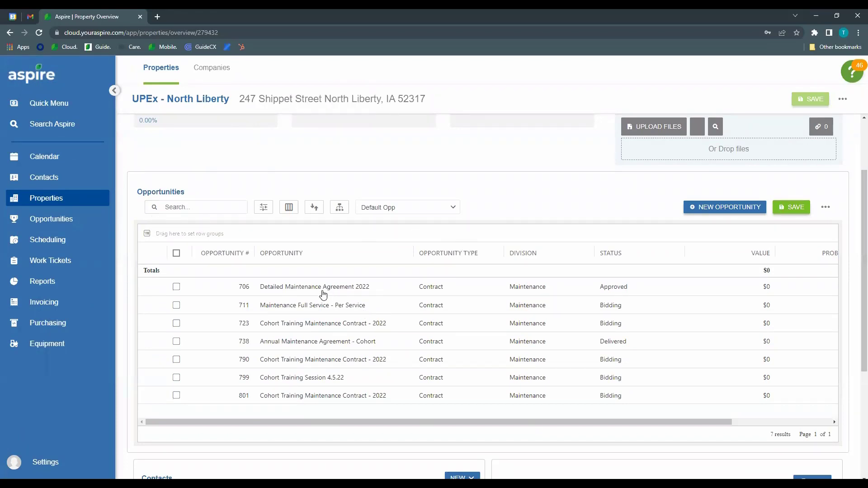
{"action": "scroll", "coordinate": [323, 294], "scroll_direction": "down", "scroll_amount": 1}
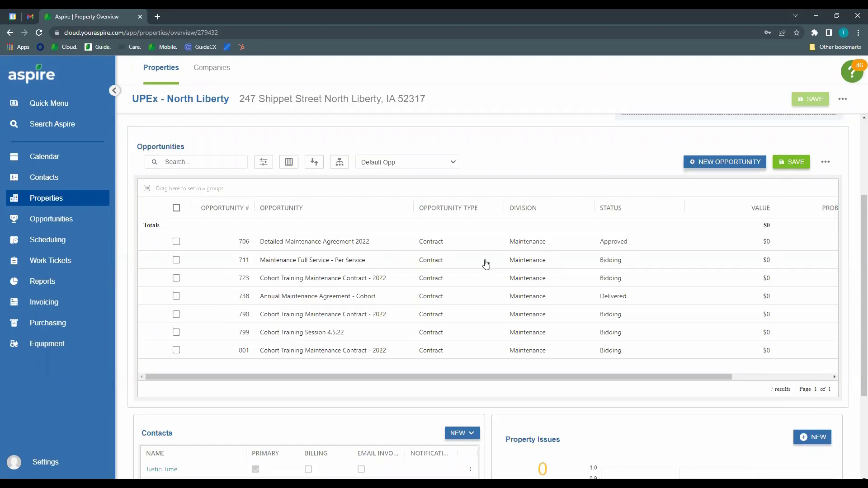
{"action": "scroll", "coordinate": [201, 201], "scroll_direction": "down", "scroll_amount": 3}
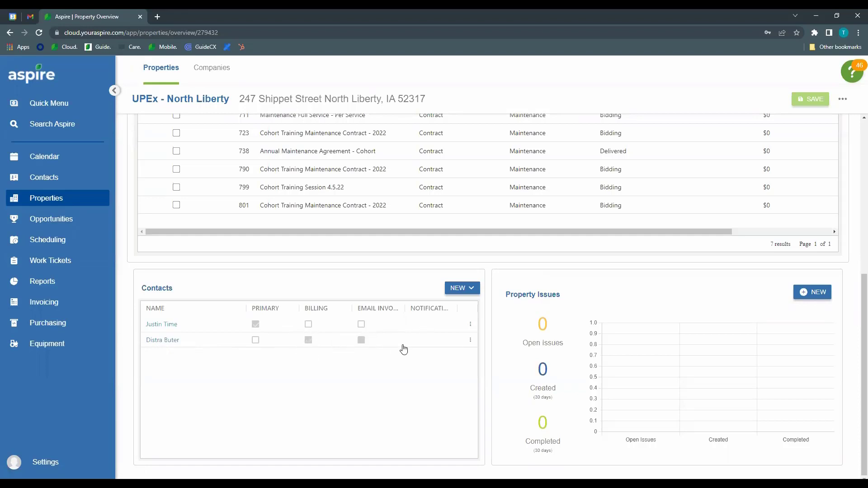
Look at the options for adding a property contact and the actions offered for the billing contact.
{"action": "left_click", "coordinate": [471, 288]}
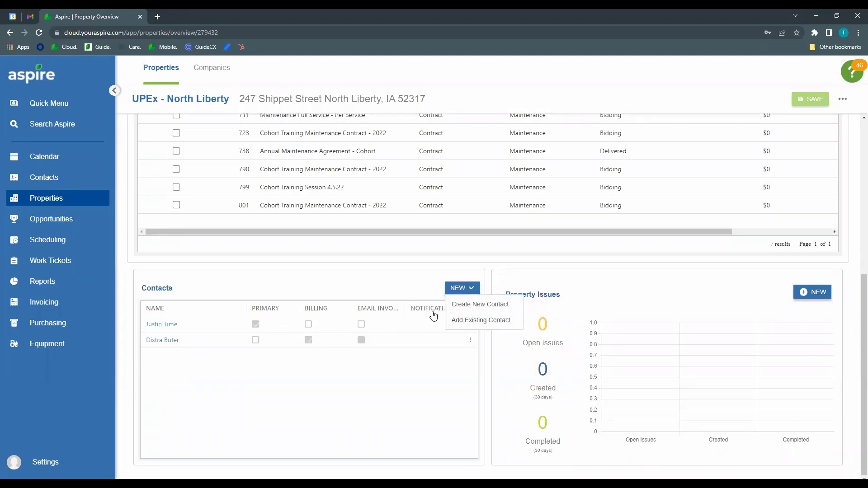
{"action": "left_click", "coordinate": [480, 275]}
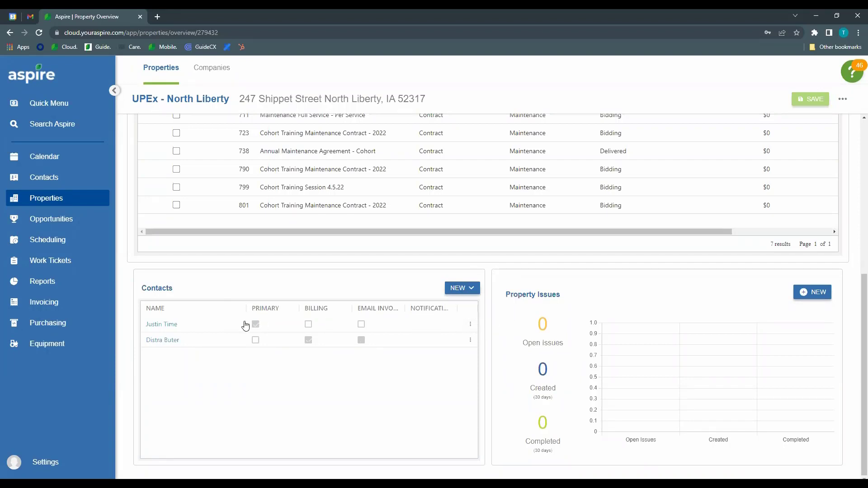
{"action": "left_click", "coordinate": [471, 341]}
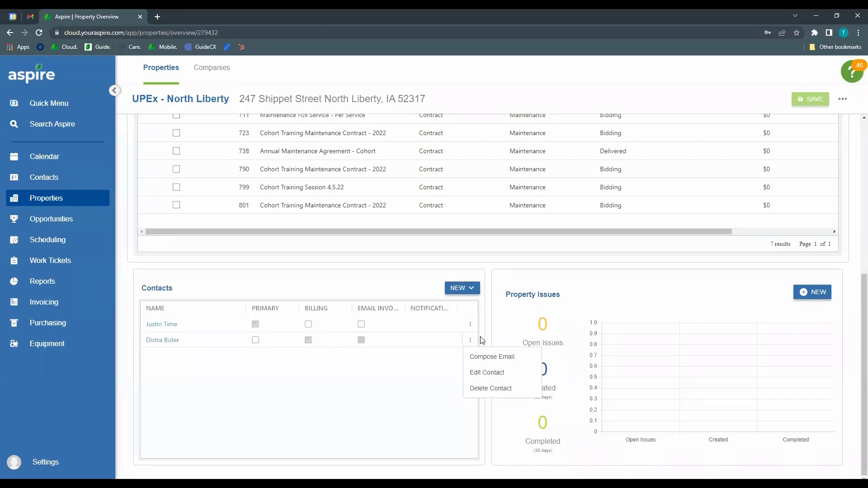
{"action": "left_click", "coordinate": [482, 340]}
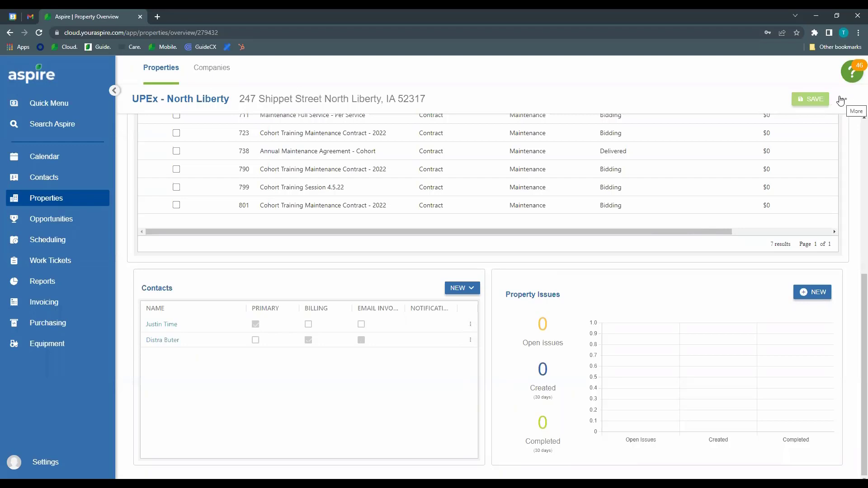
Examine the role and email settings of the property's billing contact and primary contact, closing both without changes.
{"action": "left_click", "coordinate": [470, 341]}
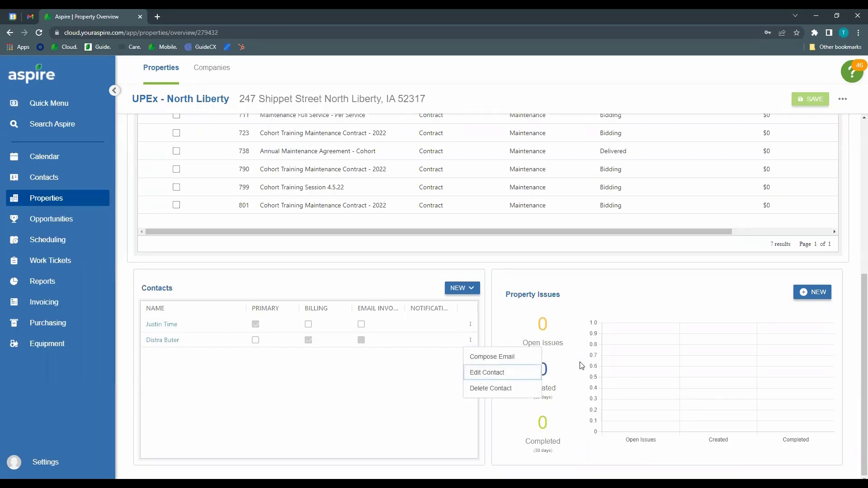
{"action": "left_click", "coordinate": [487, 372]}
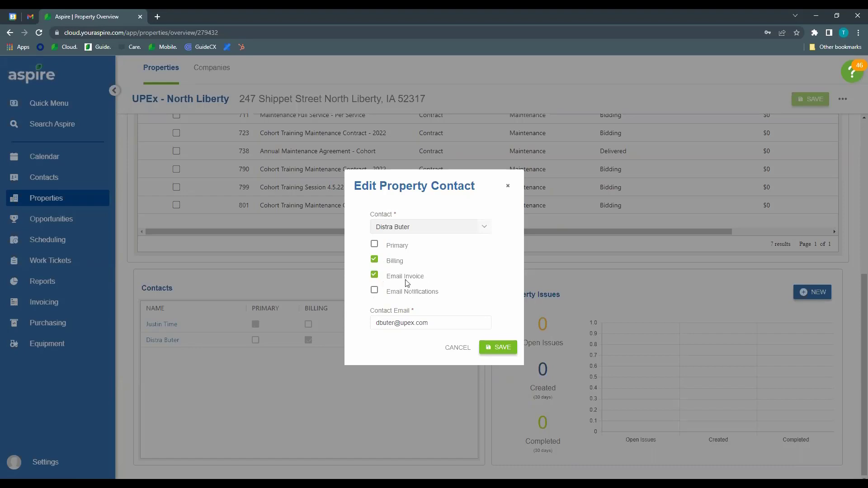
{"action": "left_click", "coordinate": [508, 187]}
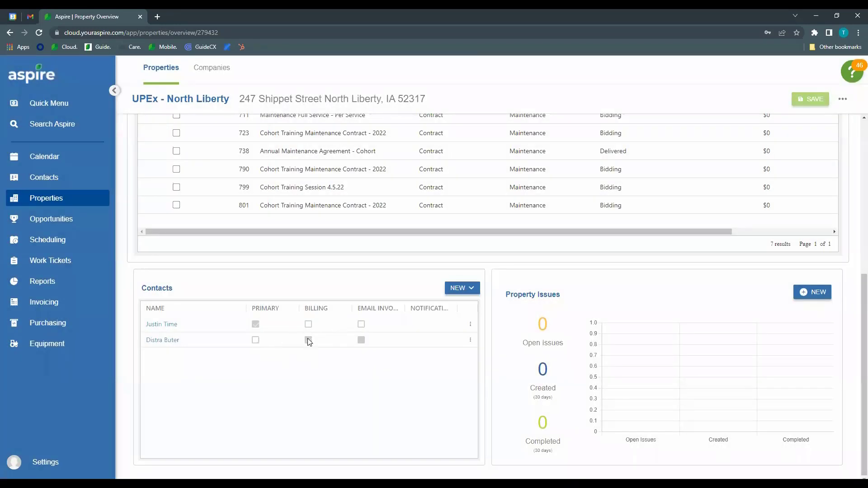
{"action": "left_click", "coordinate": [471, 324]}
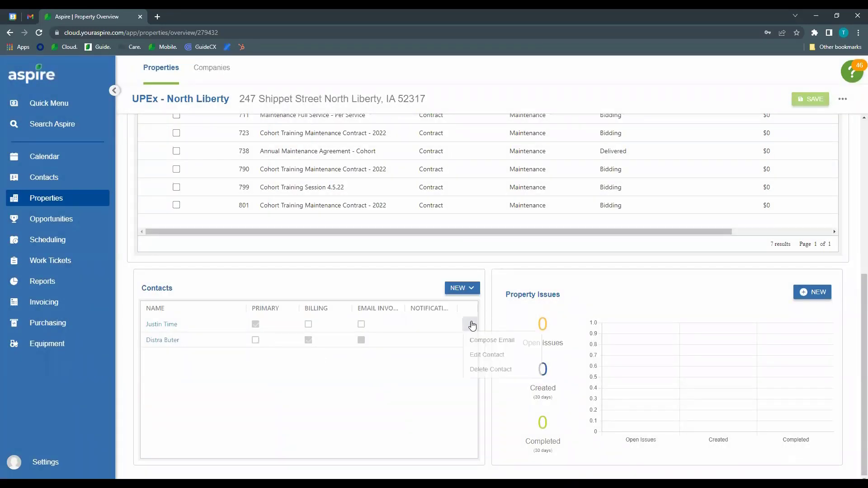
{"action": "left_click", "coordinate": [488, 357]}
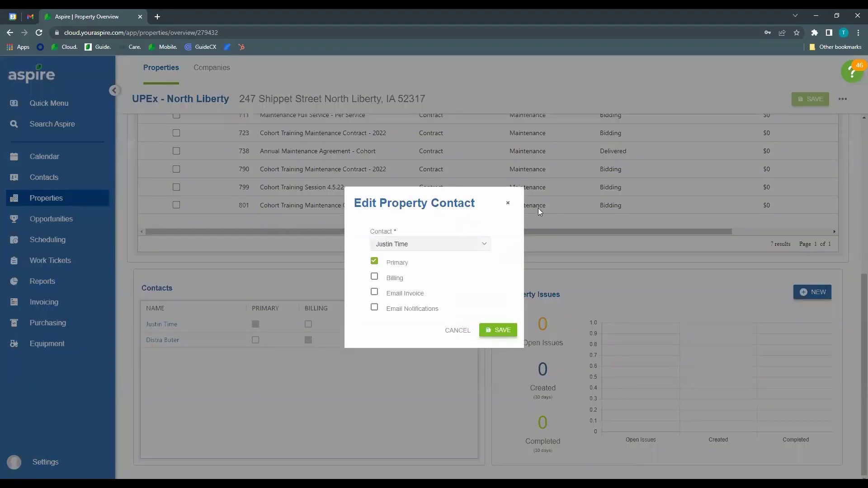
{"action": "left_click", "coordinate": [508, 205]}
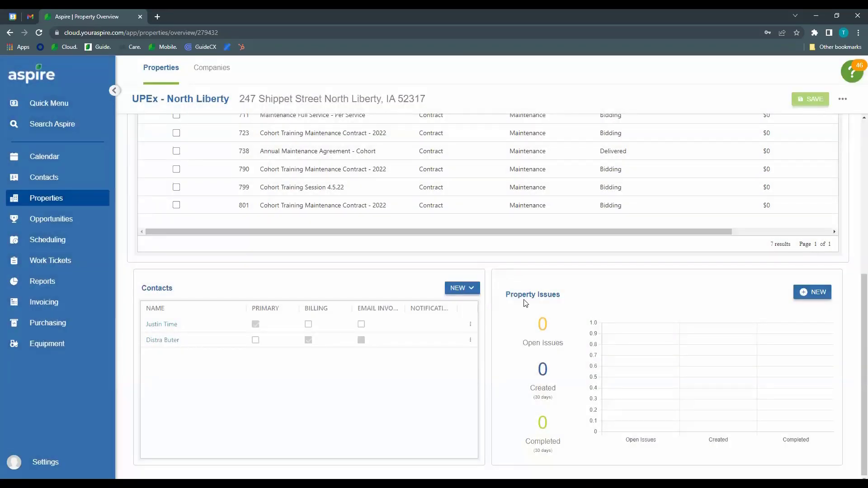
Open the estimate of the property's Detailed Maintenance Agreement 2022 opportunity and review its service groups.
{"action": "scroll", "coordinate": [497, 339], "scroll_direction": "up", "scroll_amount": 4}
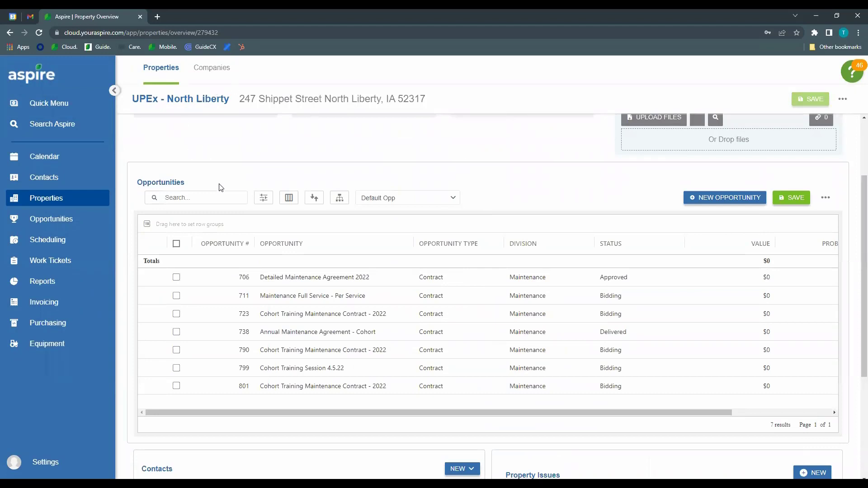
{"action": "left_click", "coordinate": [337, 277]}
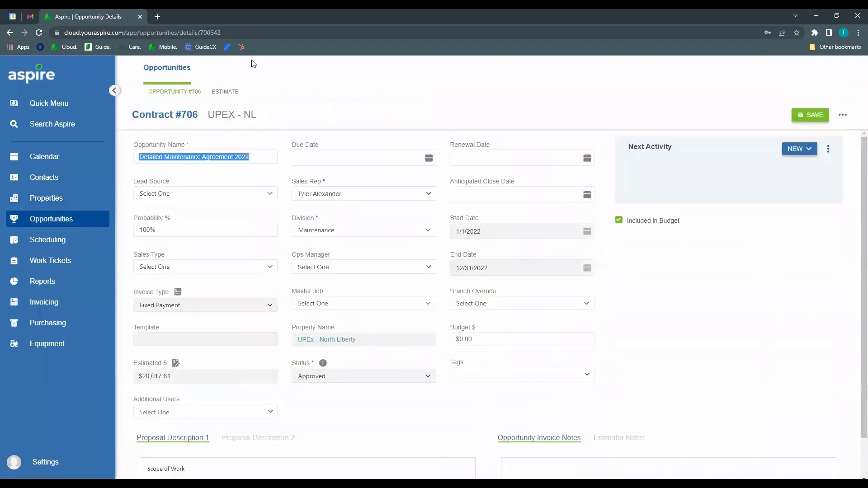
{"action": "left_click", "coordinate": [220, 94]}
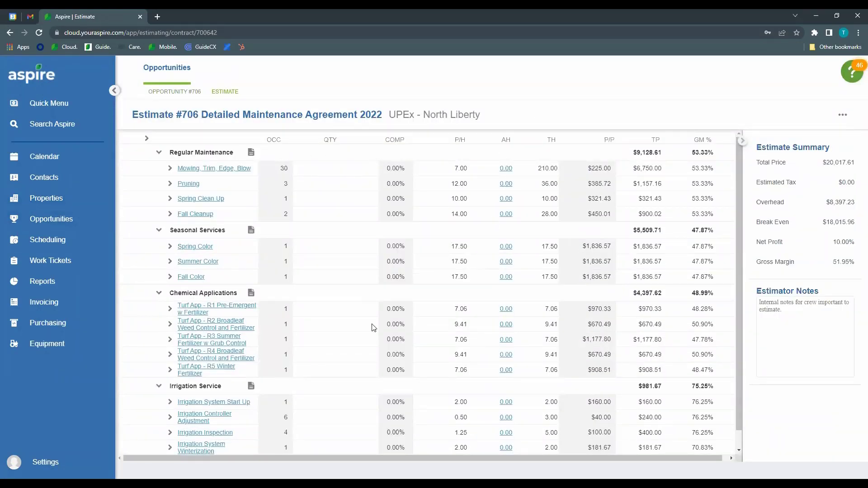
{"action": "scroll", "coordinate": [364, 190], "scroll_direction": "down", "scroll_amount": 1}
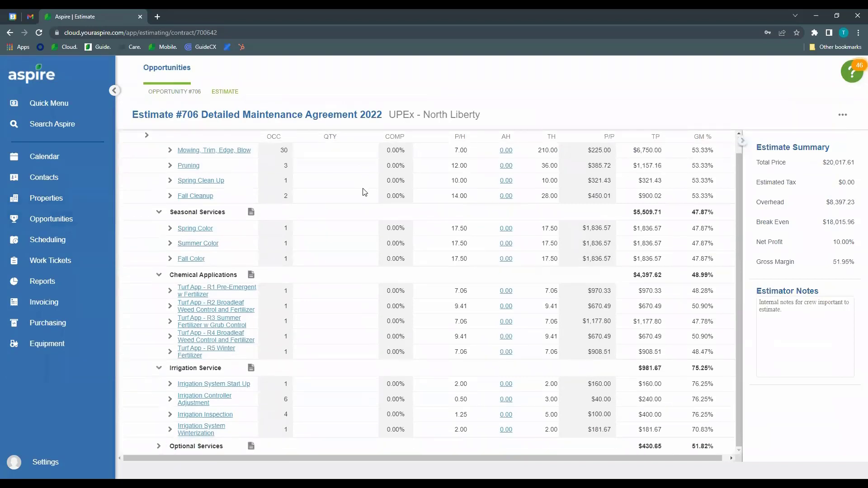
{"action": "scroll", "coordinate": [280, 428], "scroll_direction": "up", "scroll_amount": 1}
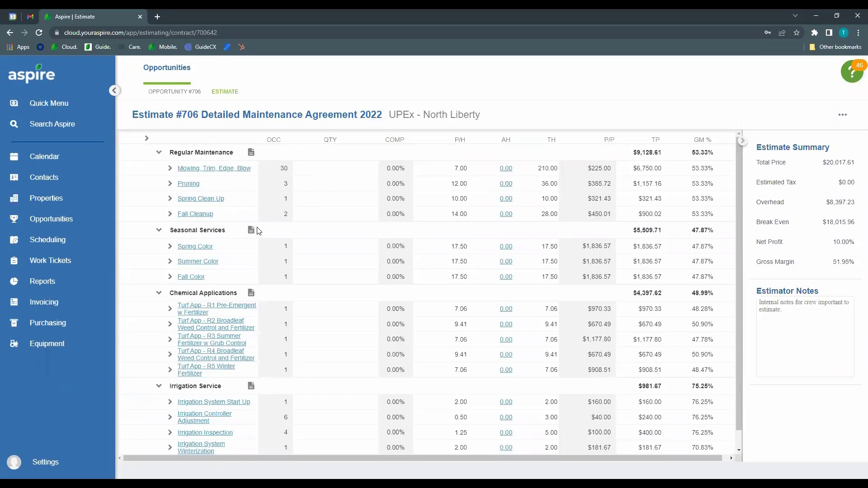
Collapse and re-expand the Regular Maintenance and Seasonal Services groups, and expand the Mowing, Trim, Edge, Blow service to show its items.
{"action": "left_click", "coordinate": [159, 153]}
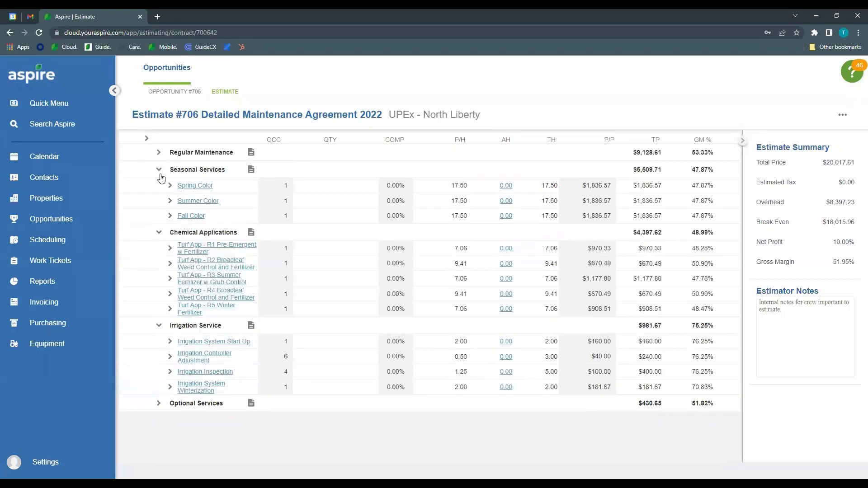
{"action": "left_click", "coordinate": [159, 170]}
{"action": "left_click", "coordinate": [158, 170]}
{"action": "left_click", "coordinate": [159, 153]}
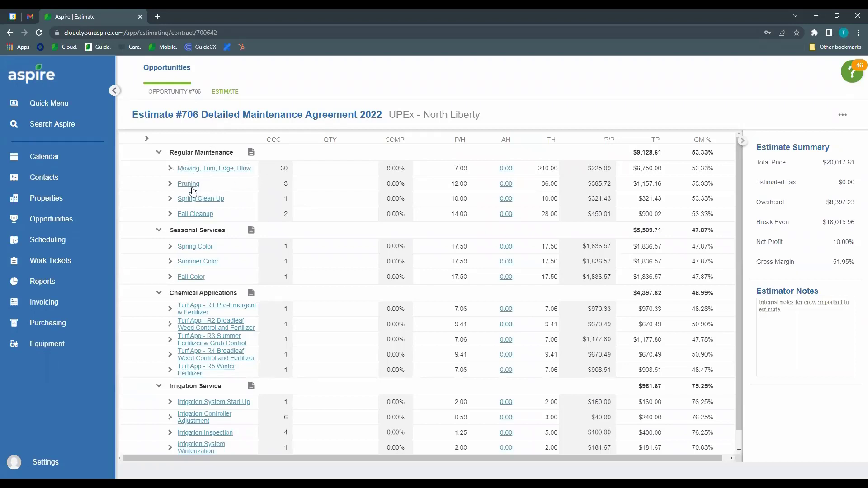
{"action": "left_click", "coordinate": [170, 170]}
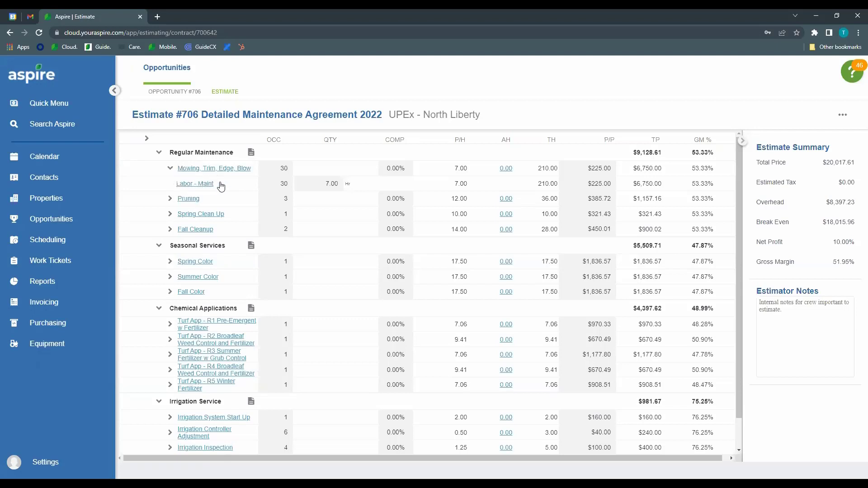
Expand the Pruning service to see its labor item, collapse the Pruning and Mowing services, and review the remaining service groups.
{"action": "left_click", "coordinate": [171, 199]}
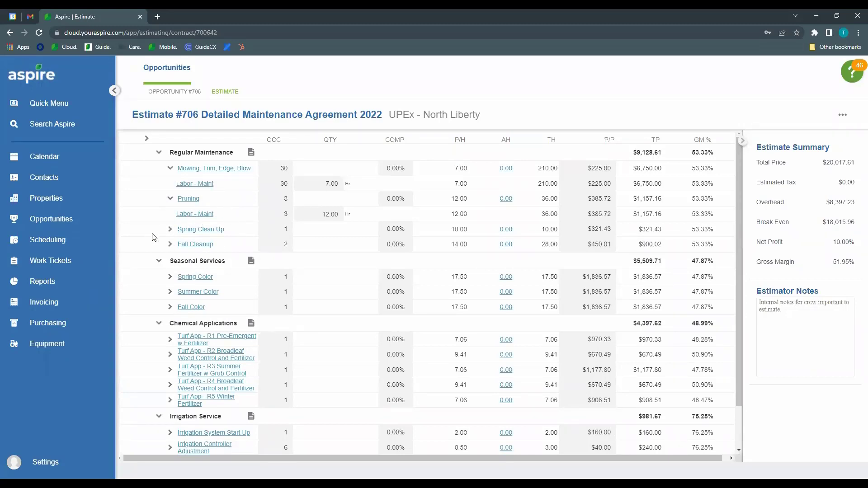
{"action": "left_click", "coordinate": [171, 200]}
{"action": "left_click", "coordinate": [170, 168]}
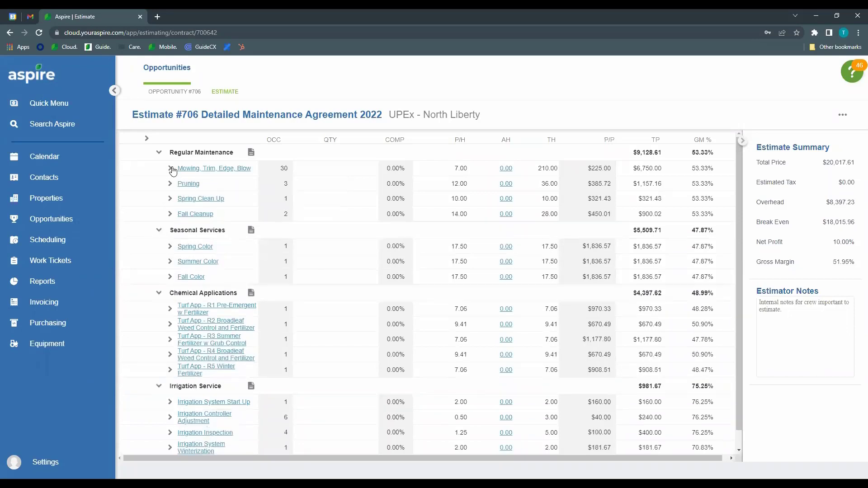
{"action": "scroll", "coordinate": [228, 258], "scroll_direction": "down", "scroll_amount": 1}
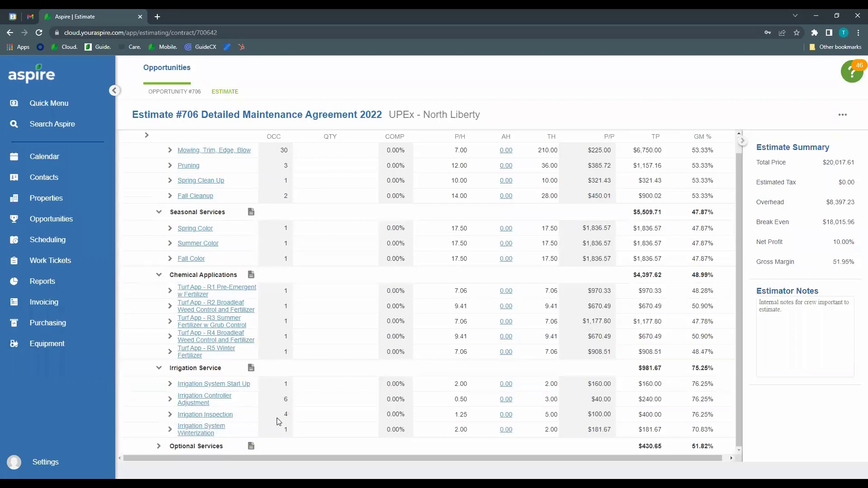
Return through the contract's opportunity details to the UPEx - North Liberty property overview and its Opportunities list.
{"action": "left_click", "coordinate": [179, 95]}
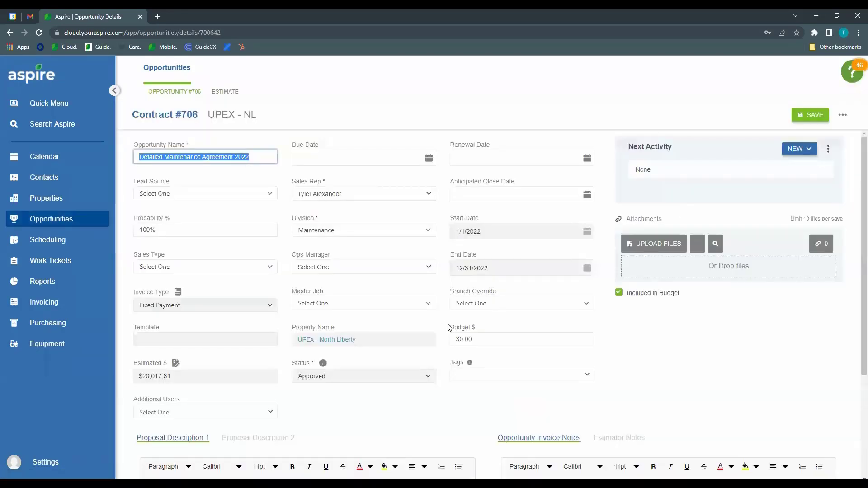
{"action": "left_click", "coordinate": [307, 342]}
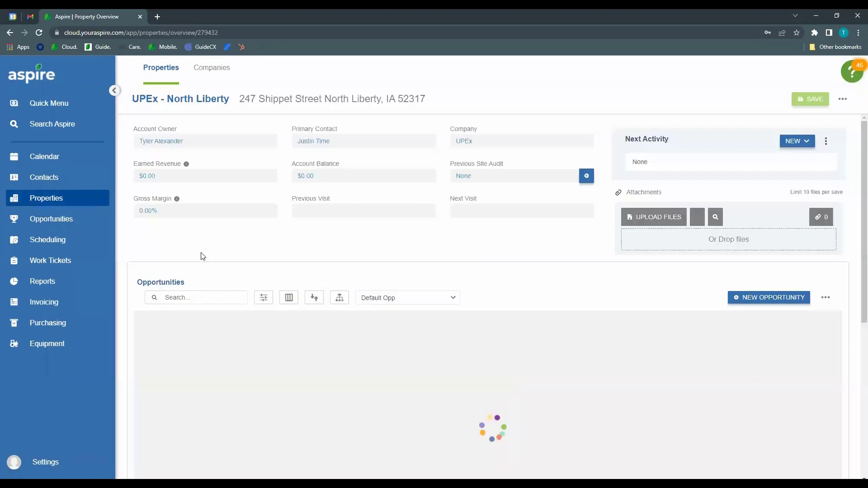
{"action": "scroll", "coordinate": [195, 302], "scroll_direction": "down", "scroll_amount": 2}
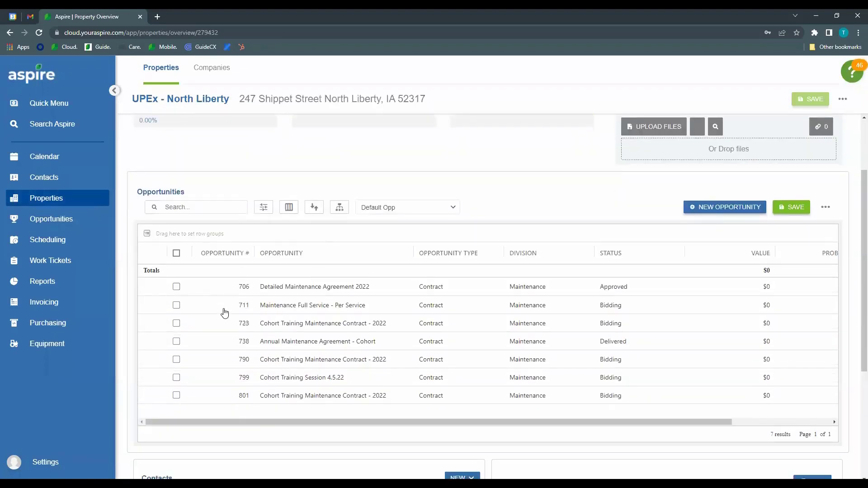
Start a new opportunity for the property, check the Maintenance templates, and choose the blank New Contract instead.
{"action": "left_click", "coordinate": [703, 210]}
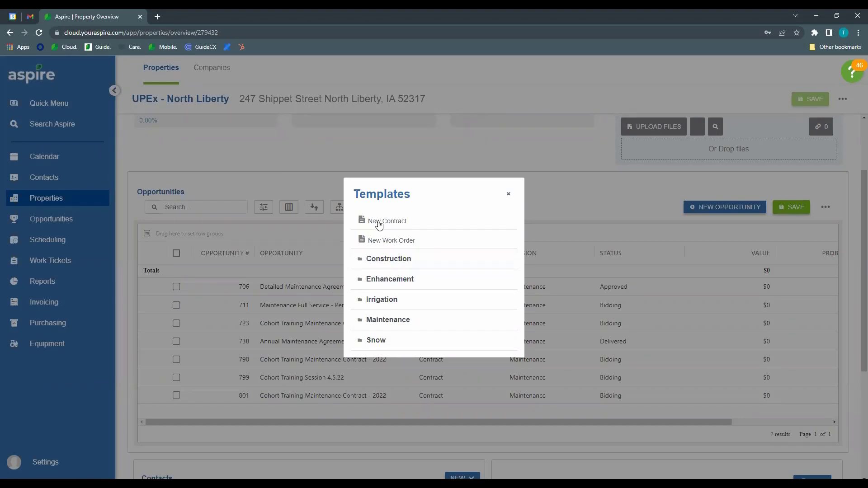
{"action": "left_click", "coordinate": [404, 324]}
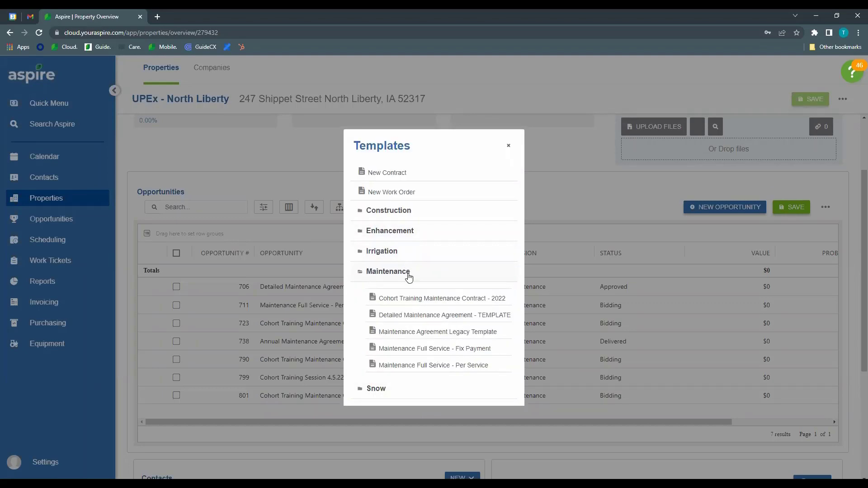
{"action": "left_click", "coordinate": [392, 173]}
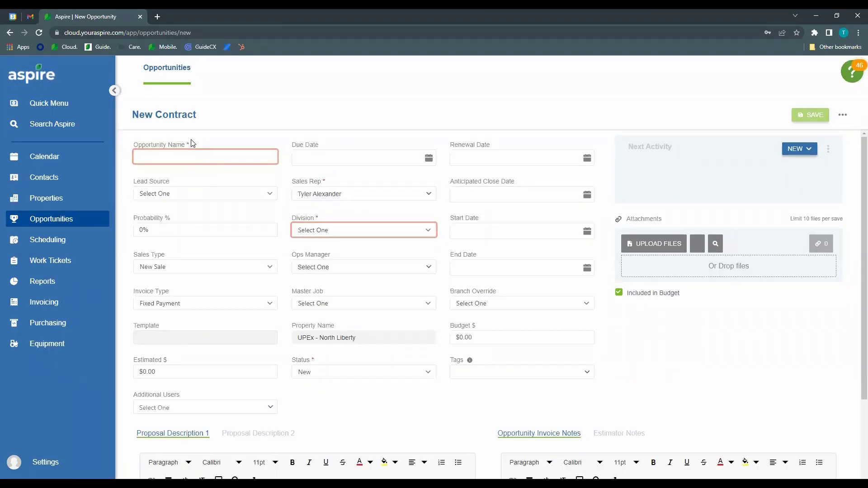
Name the new contract opportunity "Landscape Maintenance Contract - Cohort 5.3.22".
{"action": "left_click", "coordinate": [258, 157]}
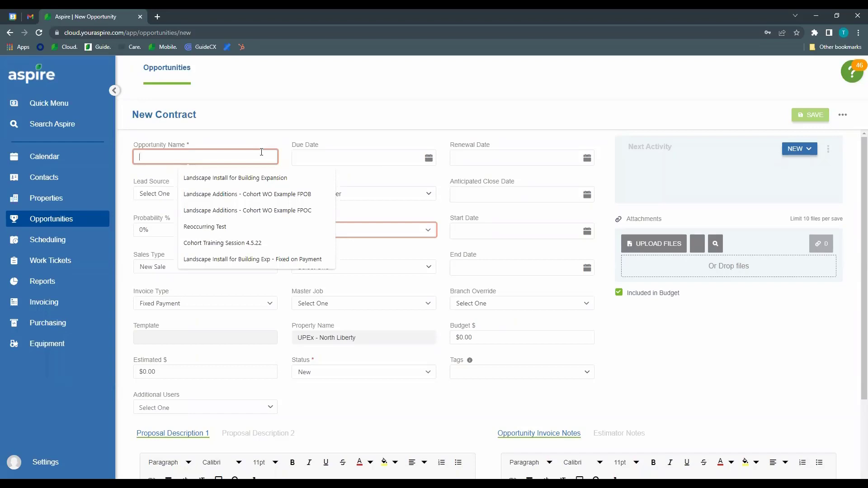
{"action": "type", "text": "Landscape"}
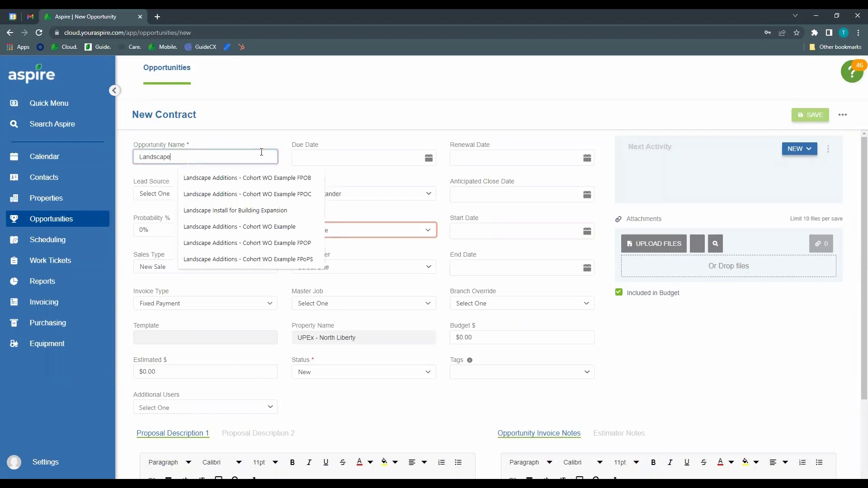
{"action": "type", "text": " Maintenance "}
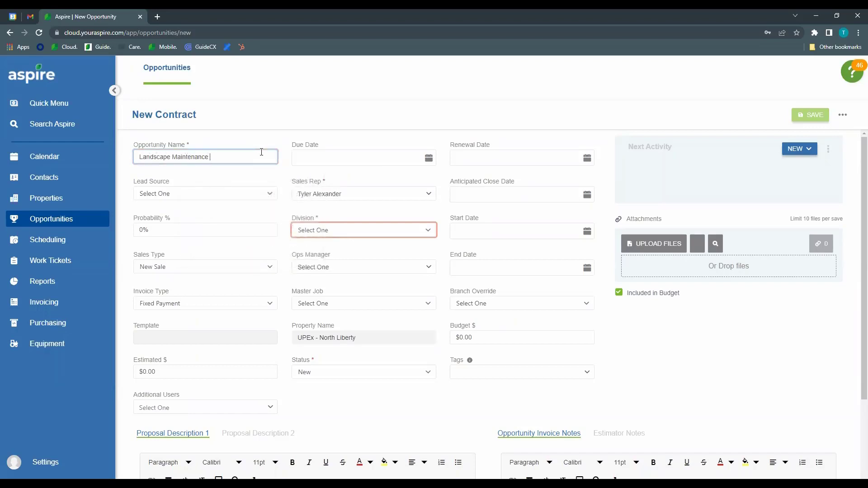
{"action": "type", "text": "Contract - Cohort 5.3.22"}
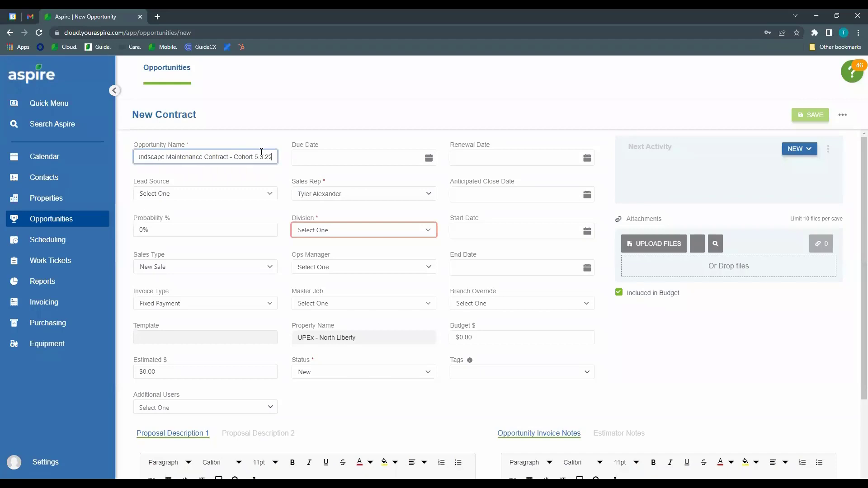
{"action": "left_click", "coordinate": [289, 174]}
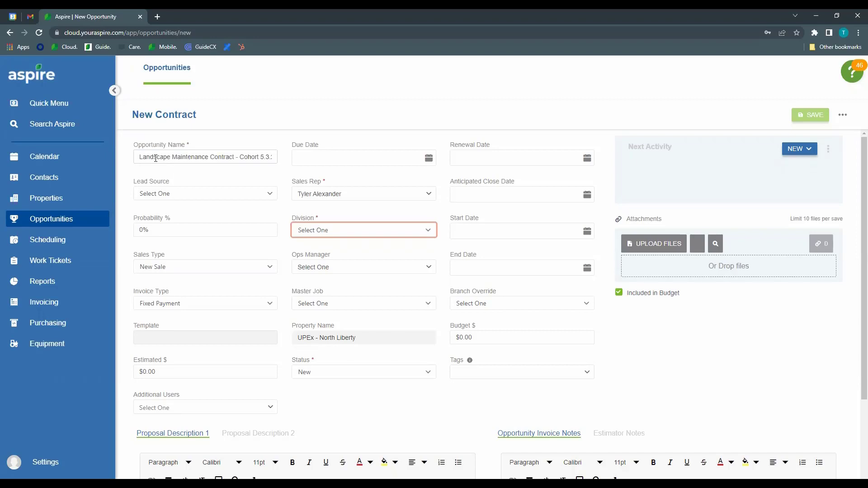
{"action": "left_click", "coordinate": [241, 158]}
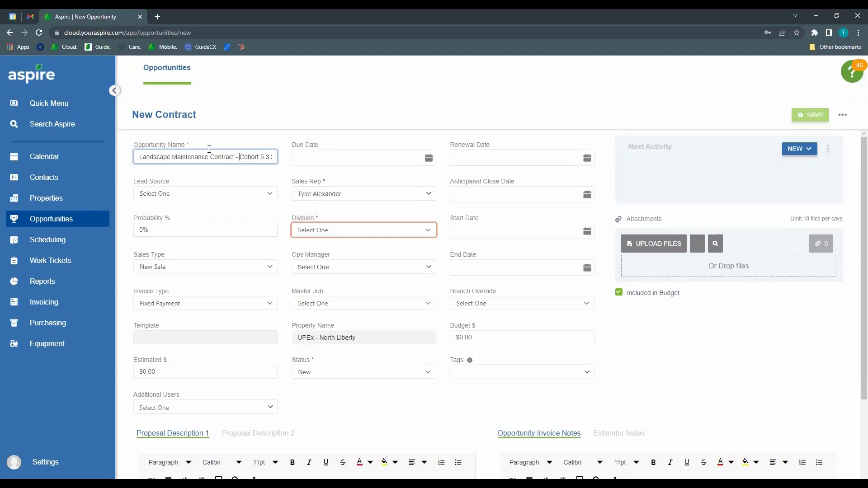
{"action": "left_click", "coordinate": [281, 174]}
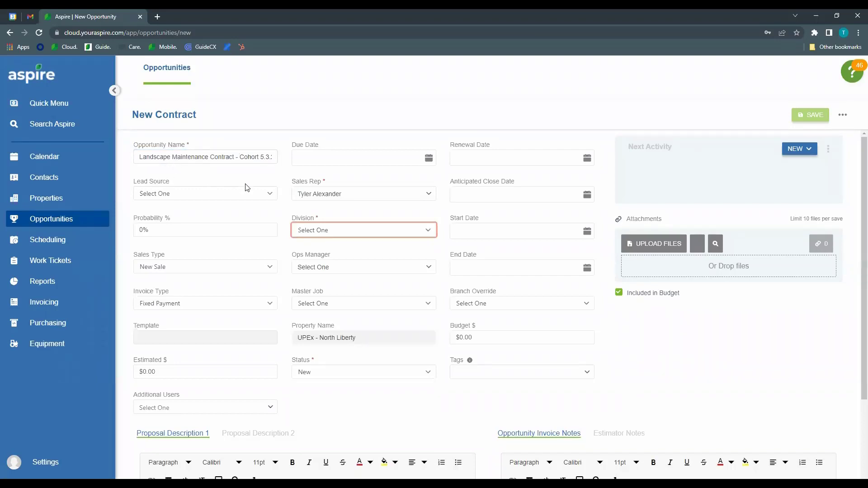
Look through the contract's Lead Source options and inspect its Probability % field.
{"action": "left_click", "coordinate": [270, 195]}
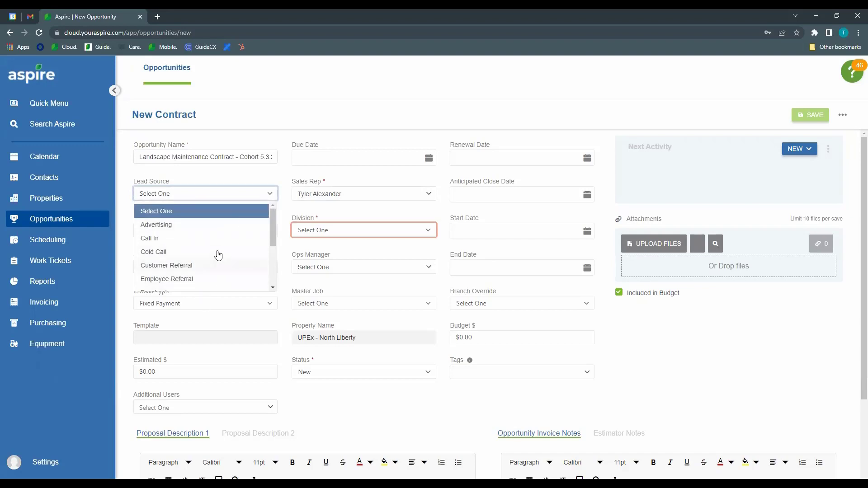
{"action": "scroll", "coordinate": [219, 256], "scroll_direction": "down", "scroll_amount": 3}
{"action": "scroll", "coordinate": [219, 243], "scroll_direction": "up", "scroll_amount": 3}
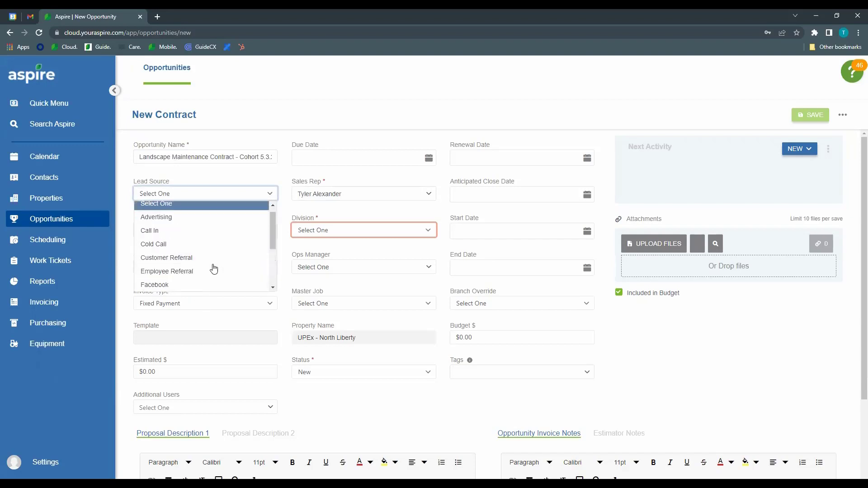
{"action": "left_click", "coordinate": [285, 214]}
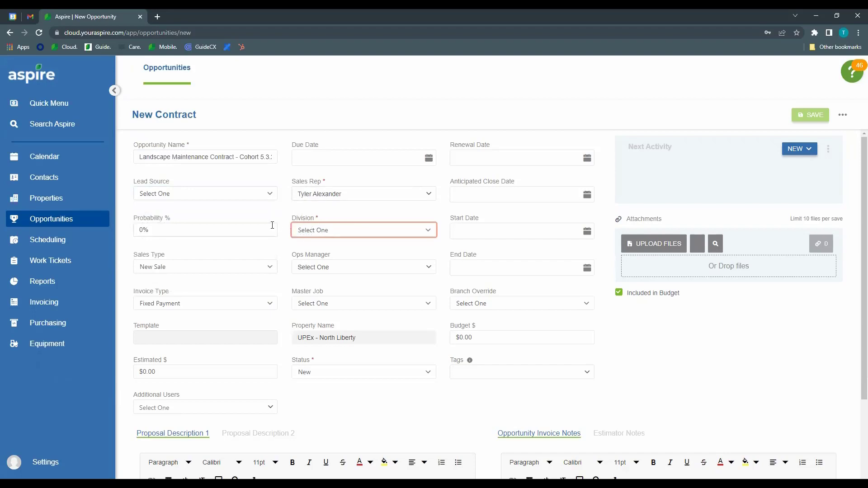
{"action": "left_click", "coordinate": [164, 230]}
{"action": "left_click", "coordinate": [127, 240]}
{"action": "left_click", "coordinate": [147, 229]}
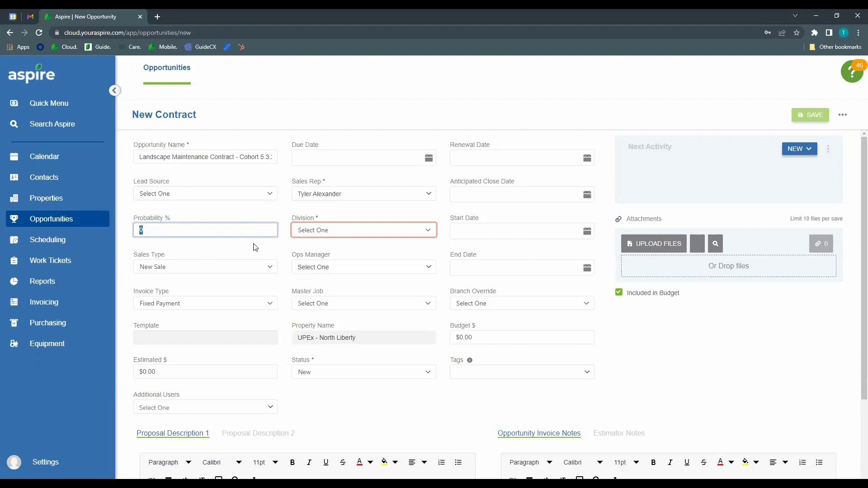
{"action": "left_click", "coordinate": [280, 249]}
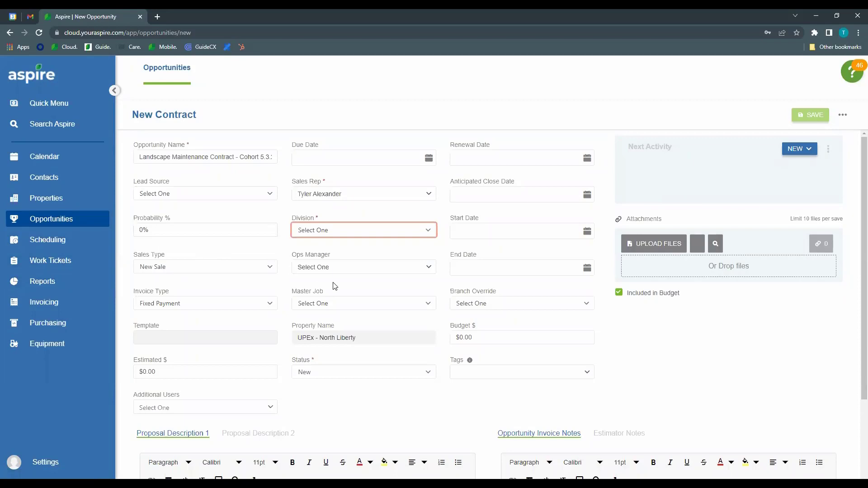
Review the contract's Sales Type and Invoice Type options, keeping New Sale and Fixed Payment.
{"action": "left_click", "coordinate": [271, 268]}
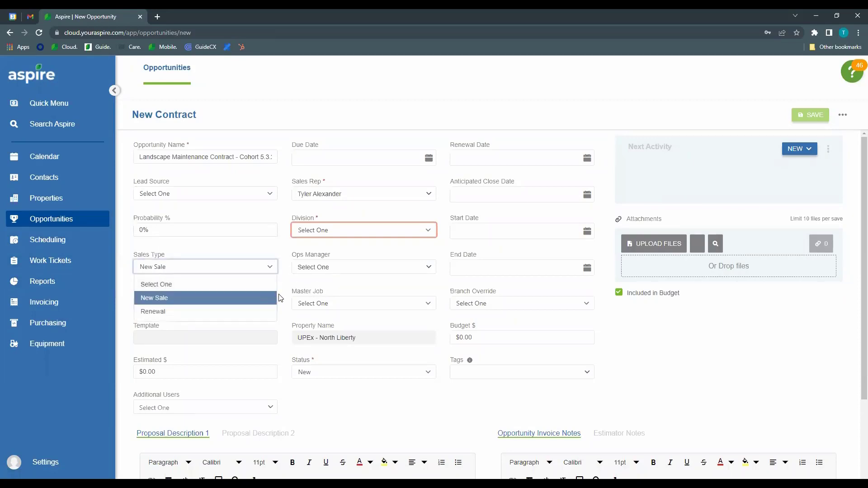
{"action": "left_click", "coordinate": [280, 298]}
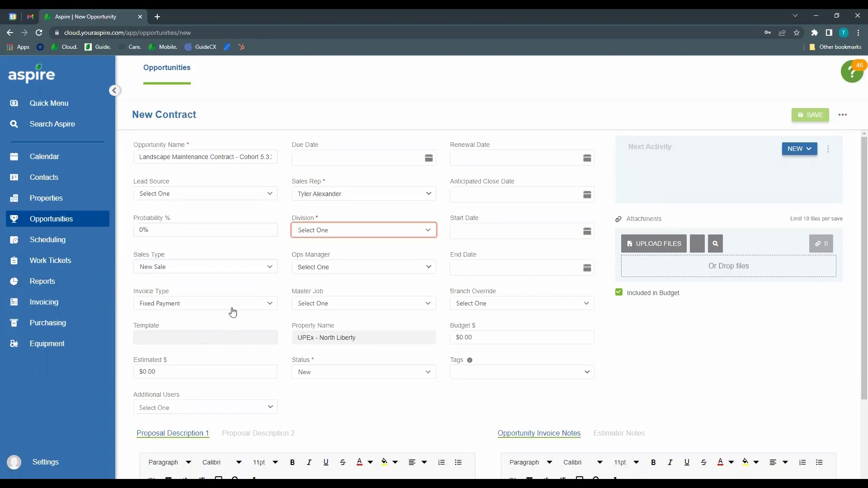
{"action": "left_click", "coordinate": [268, 304]}
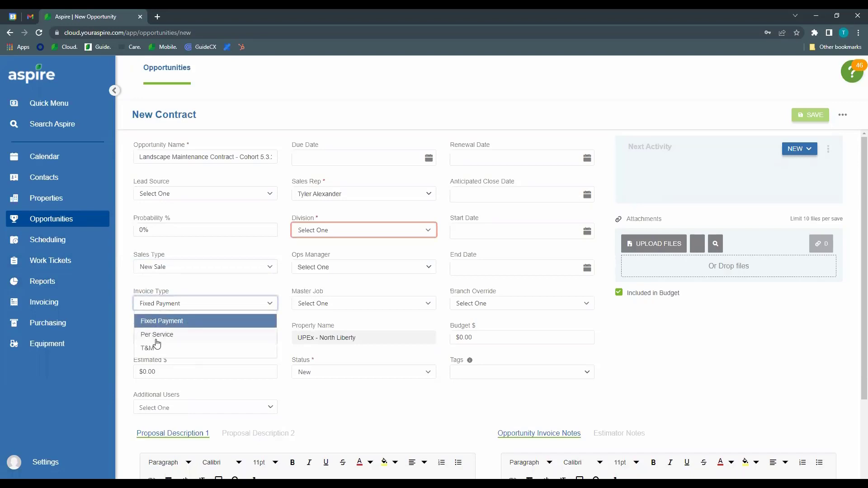
{"action": "left_click", "coordinate": [127, 332]}
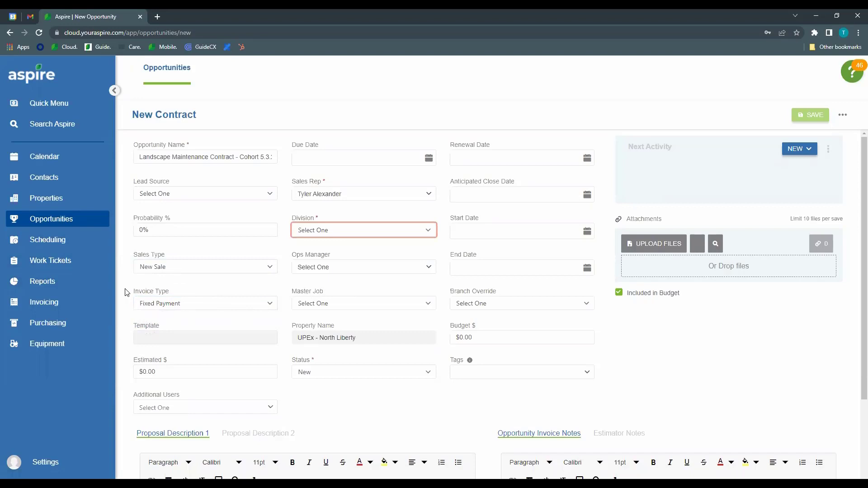
{"action": "left_click", "coordinate": [269, 308]}
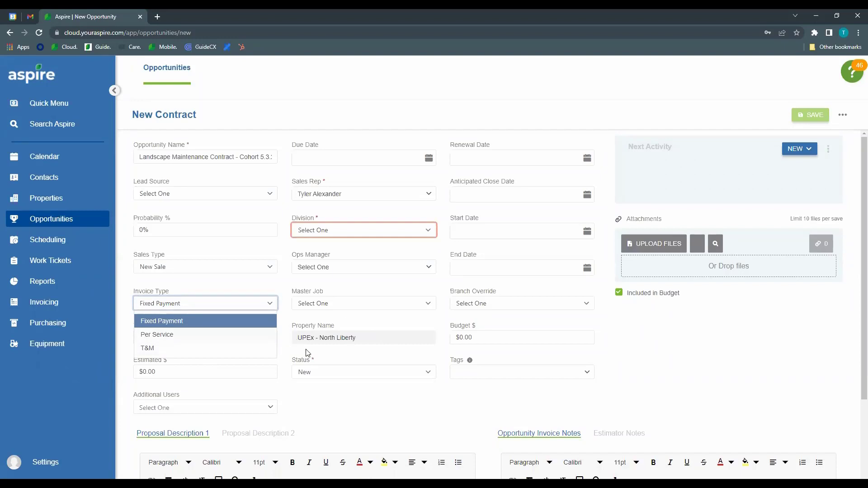
{"action": "left_click", "coordinate": [176, 322]}
{"action": "left_click", "coordinate": [270, 307]}
{"action": "left_click", "coordinate": [284, 303]}
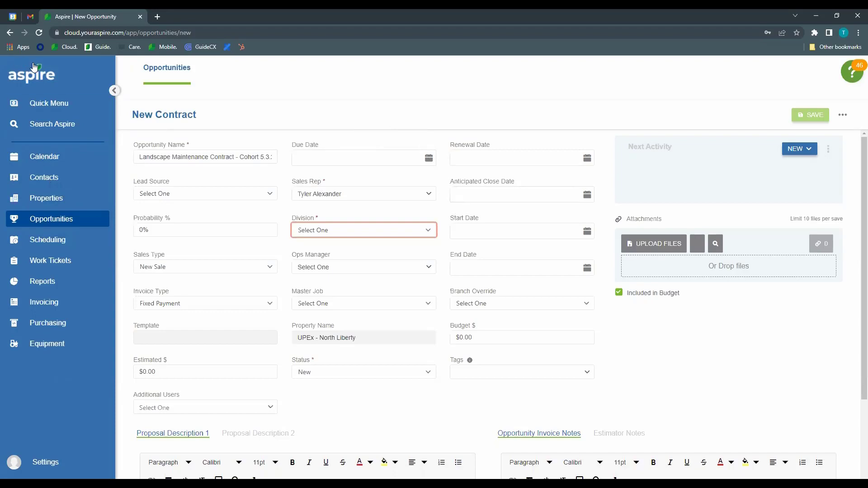
Look at the list of people available as the contract's Sales Rep and close it.
{"action": "left_click", "coordinate": [427, 198]}
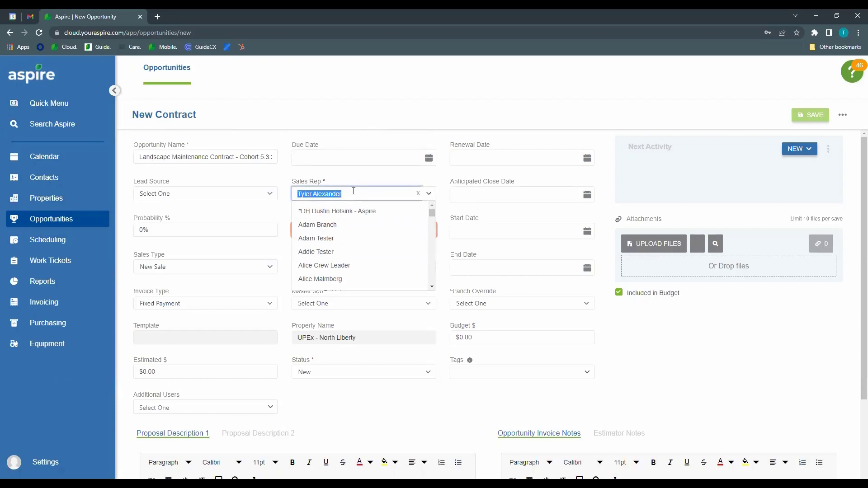
{"action": "left_click", "coordinate": [288, 192]}
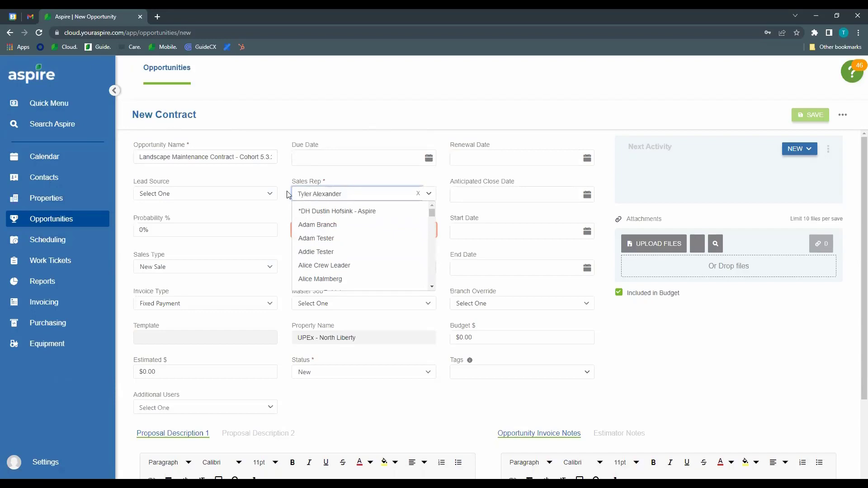
{"action": "left_click", "coordinate": [431, 194]}
{"action": "left_click", "coordinate": [440, 190]}
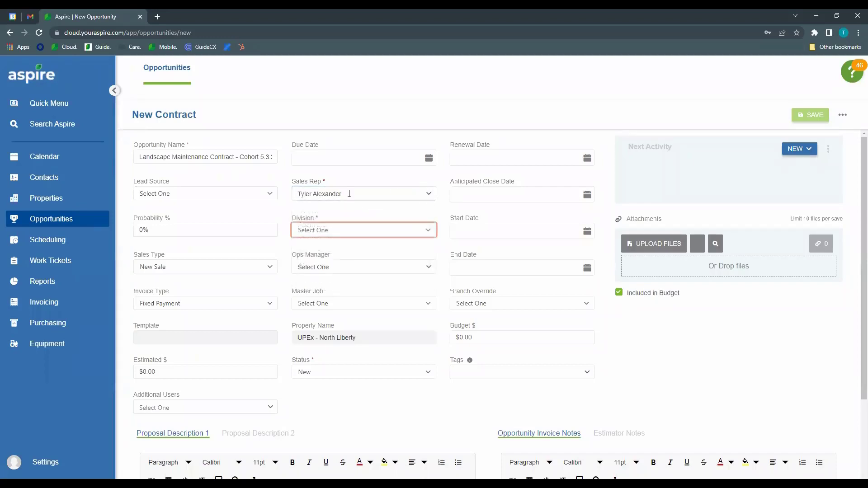
Set the contract's Division to Maintenance and check the Ops Manager field without choosing anyone.
{"action": "left_click", "coordinate": [429, 233]}
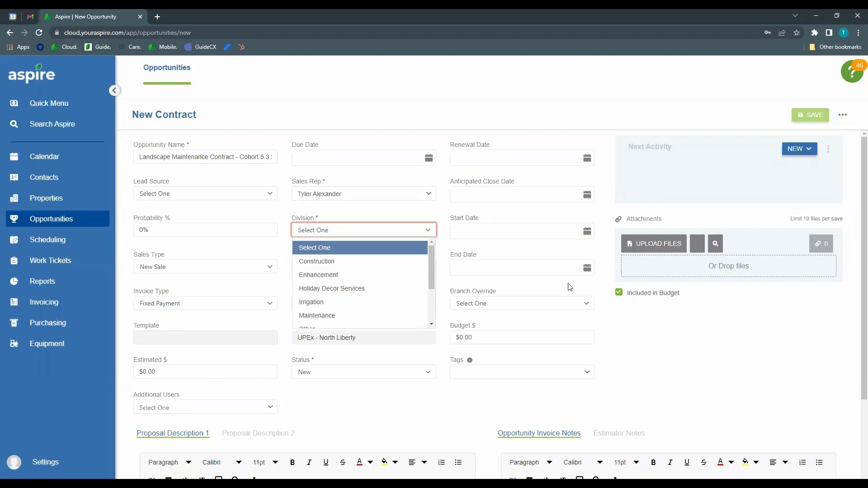
{"action": "mouse_move", "coordinate": [432, 265]}
{"action": "left_mouse_down"}
{"action": "mouse_move", "coordinate": [443, 299]}
{"action": "mouse_move", "coordinate": [430, 252]}
{"action": "left_mouse_up"}
{"action": "scroll", "coordinate": [339, 274], "scroll_direction": "down", "scroll_amount": 1}
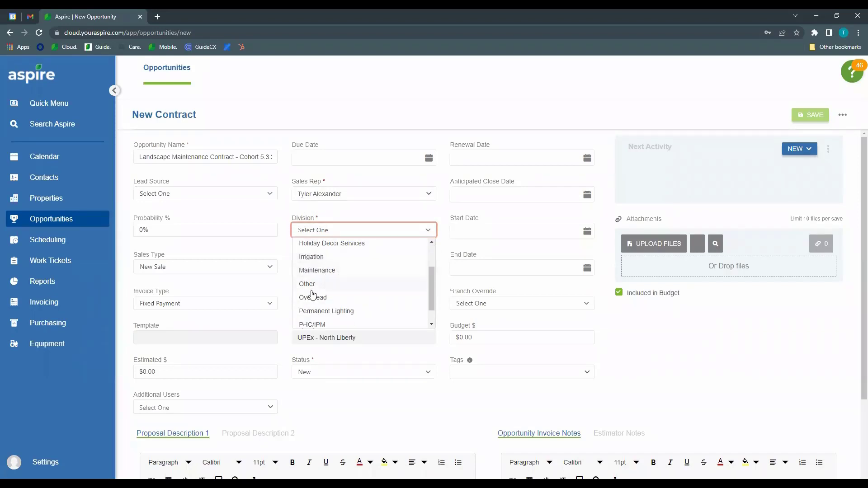
{"action": "scroll", "coordinate": [312, 272], "scroll_direction": "up", "scroll_amount": 1}
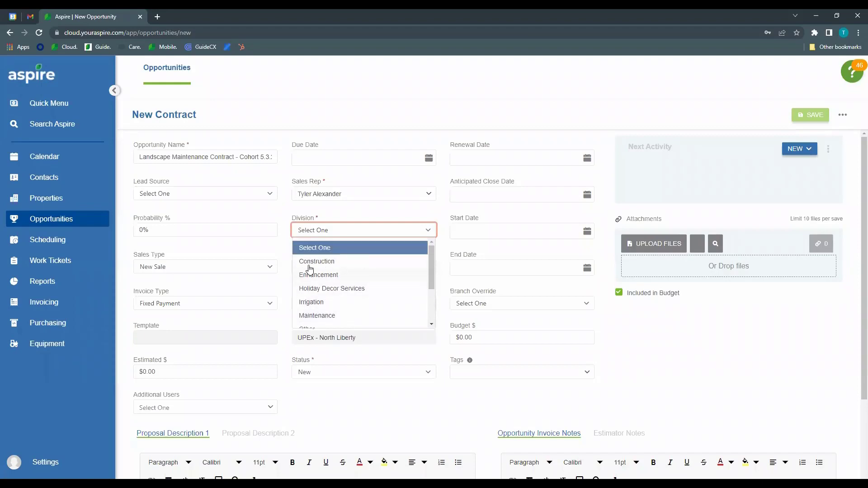
{"action": "left_click", "coordinate": [357, 317]}
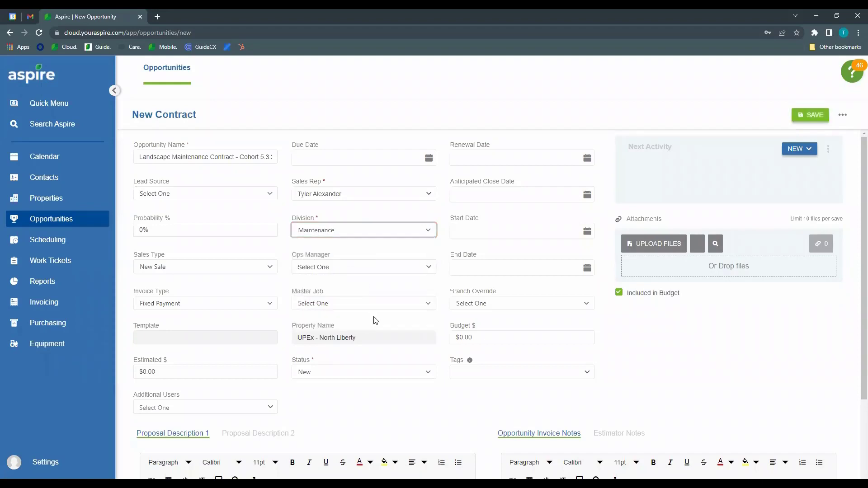
{"action": "left_click", "coordinate": [429, 270]}
{"action": "left_click", "coordinate": [449, 261]}
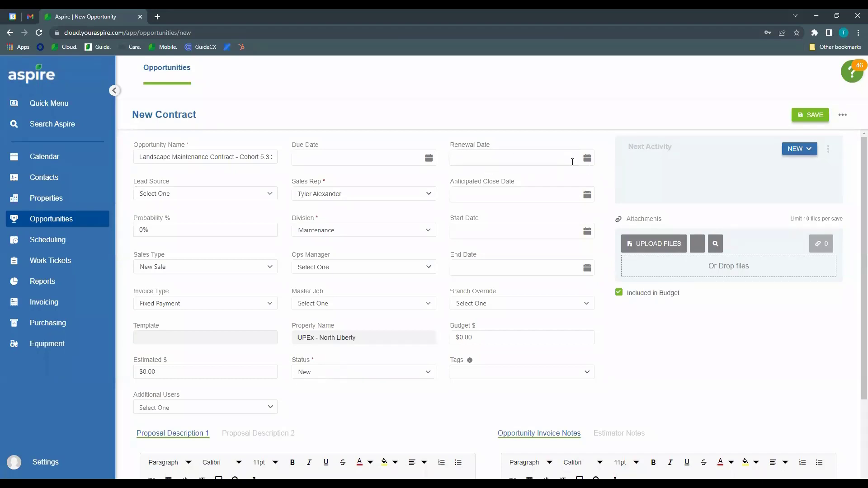
Set the new contract's Start Date to 1/1/2022.
{"action": "left_click", "coordinate": [587, 232]}
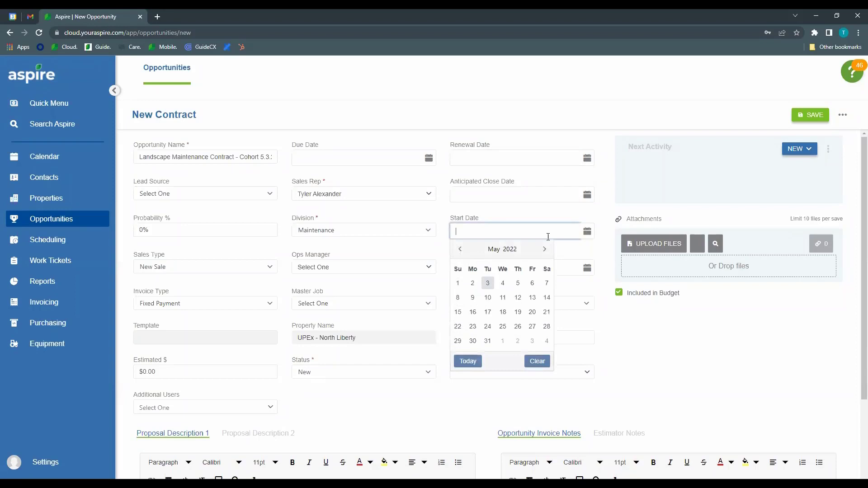
{"action": "left_click", "coordinate": [460, 250]}
{"action": "left_click", "coordinate": [461, 250]}
{"action": "left_click", "coordinate": [460, 250]}
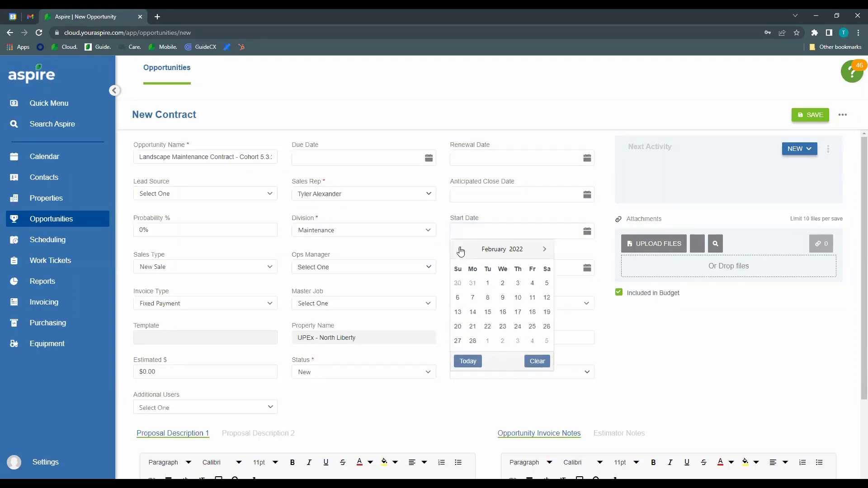
{"action": "left_click", "coordinate": [461, 250]}
{"action": "left_click", "coordinate": [546, 283]}
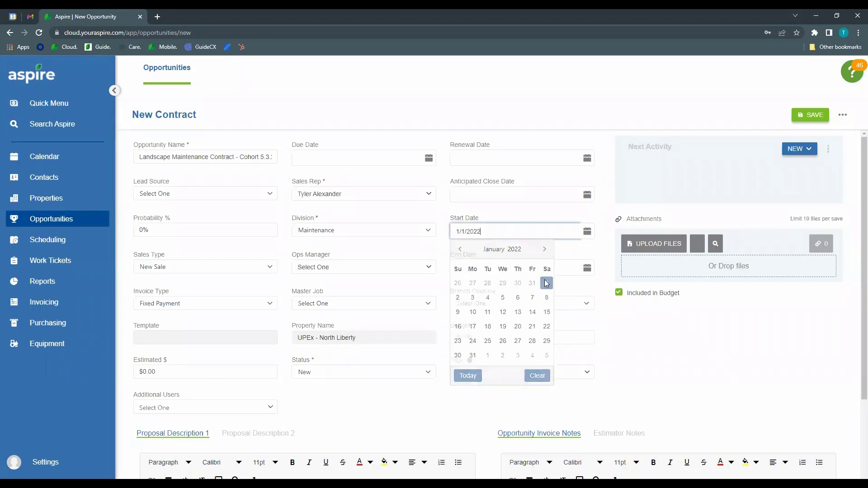
Set the new contract's End Date to 12/31/2022.
{"action": "left_click", "coordinate": [583, 269]}
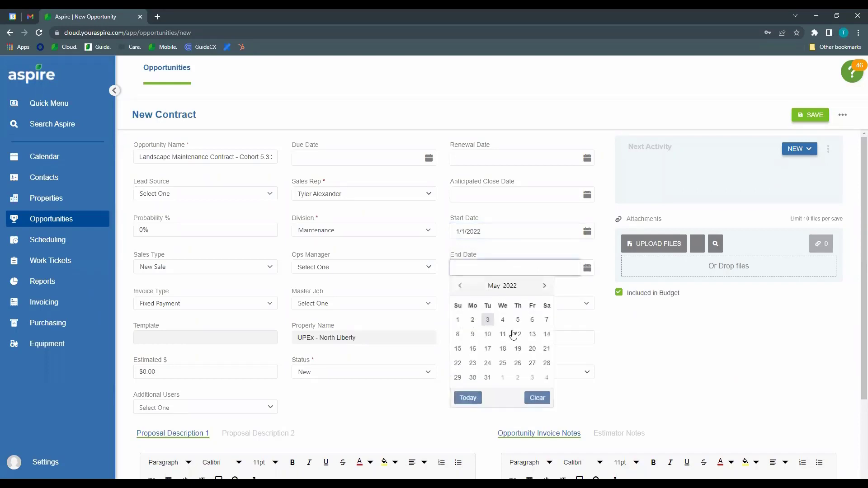
{"action": "left_click", "coordinate": [501, 286]}
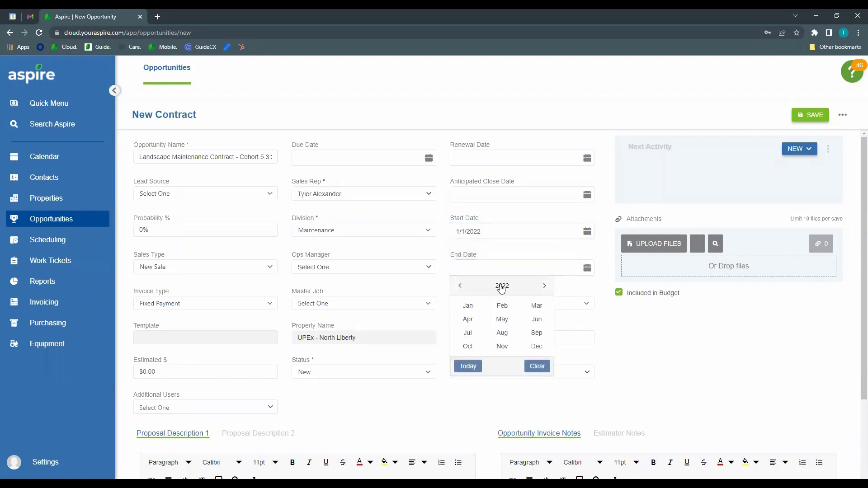
{"action": "left_click", "coordinate": [536, 346]}
{"action": "left_click", "coordinate": [546, 377]}
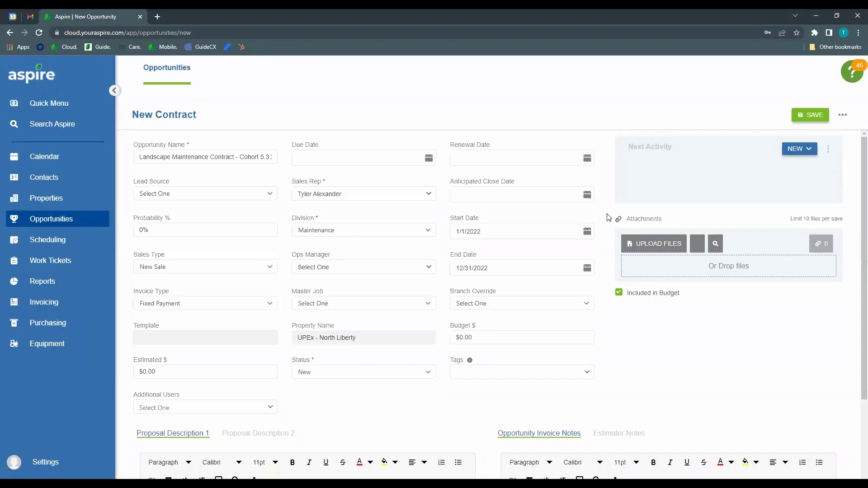
Change the contract's Start Date to 4/1/2022.
{"action": "left_click", "coordinate": [586, 232]}
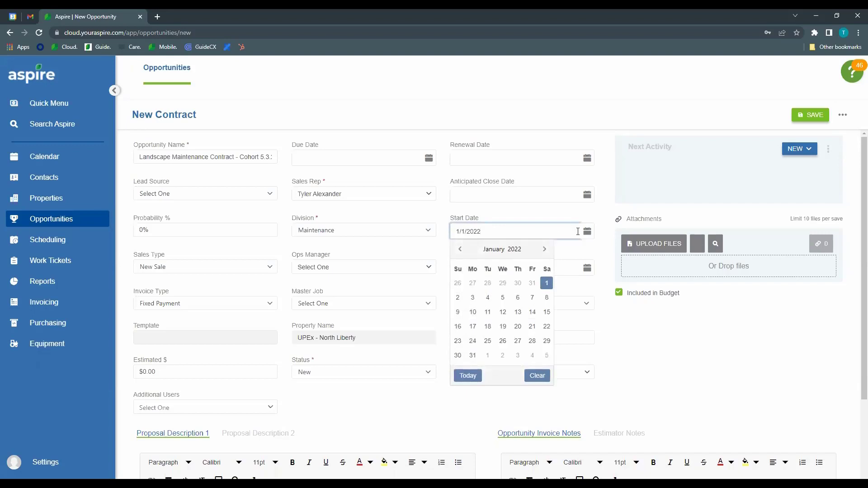
{"action": "left_click", "coordinate": [545, 249]}
{"action": "left_click", "coordinate": [545, 250]}
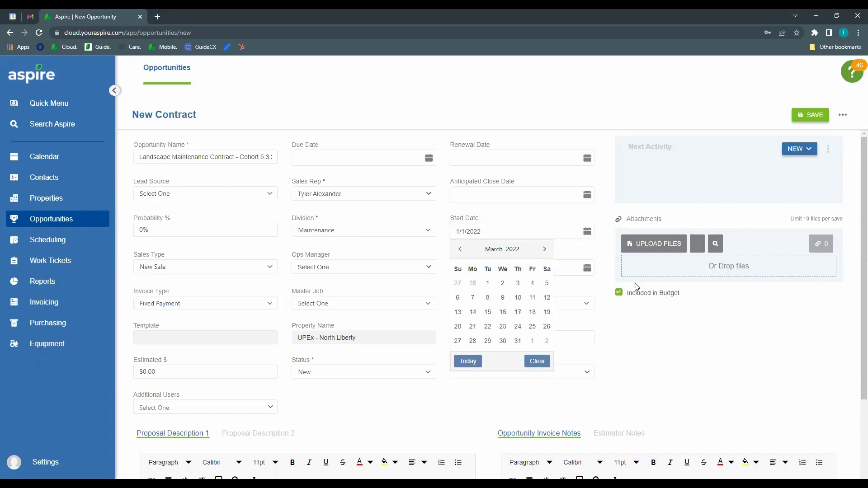
{"action": "left_click", "coordinate": [545, 250]}
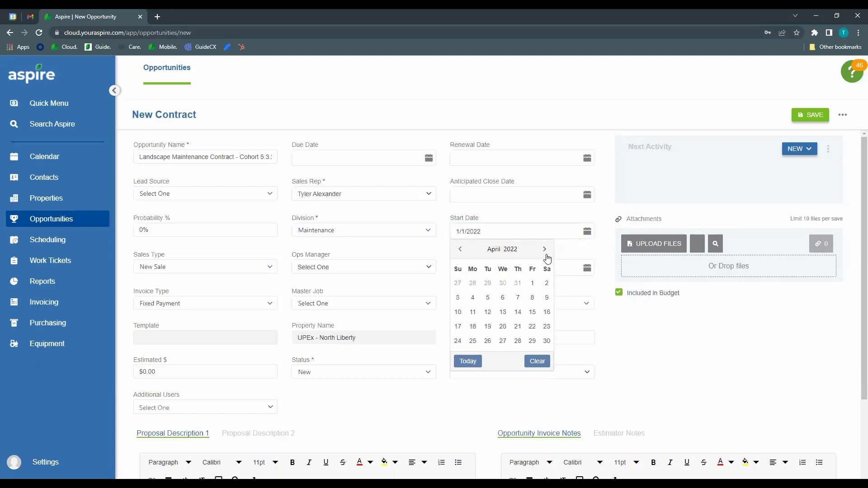
{"action": "left_click", "coordinate": [533, 284]}
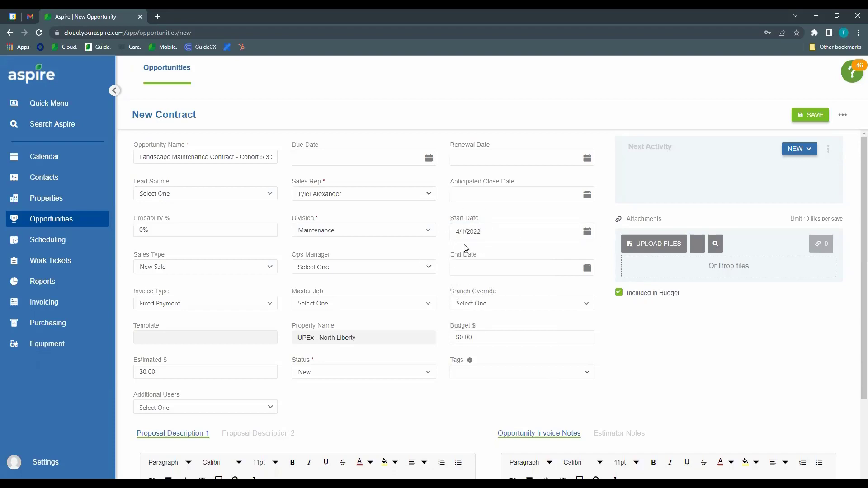
Set the contract's Start Date back to 1/1/2022.
{"action": "left_click", "coordinate": [587, 232]}
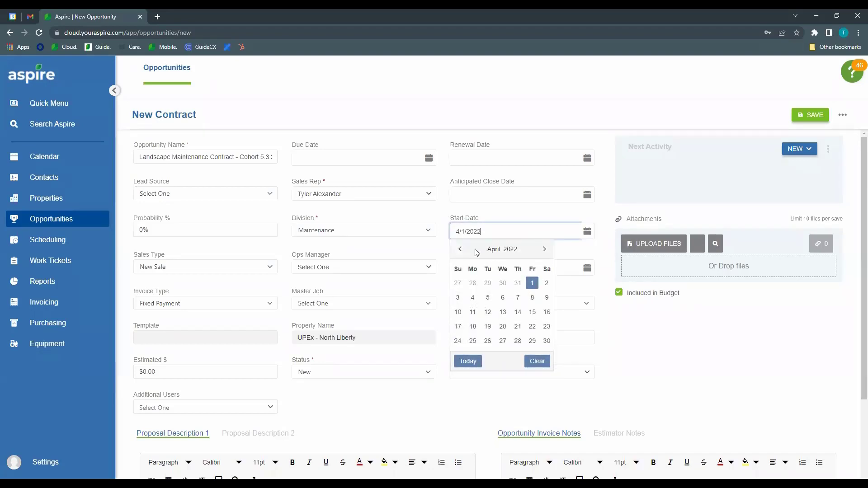
{"action": "left_click", "coordinate": [498, 250]}
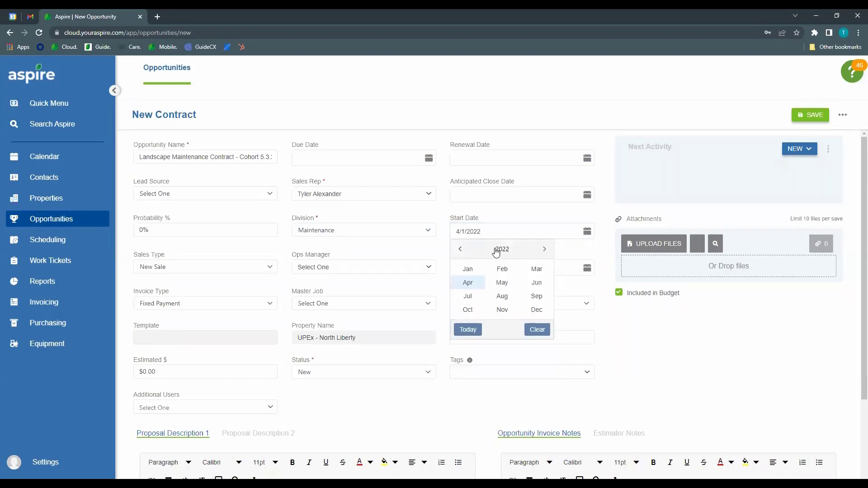
{"action": "left_click", "coordinate": [468, 268]}
{"action": "left_click", "coordinate": [546, 283]}
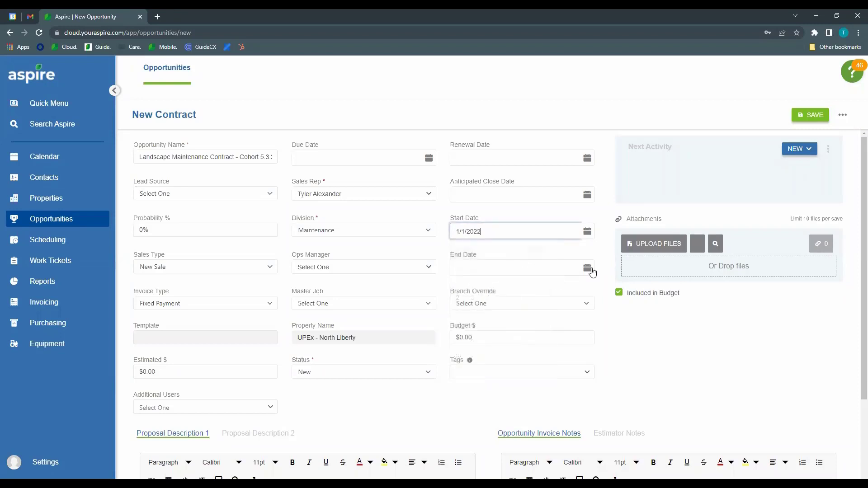
Enter 12/31/2022 again as the contract's End Date.
{"action": "left_click", "coordinate": [586, 270]}
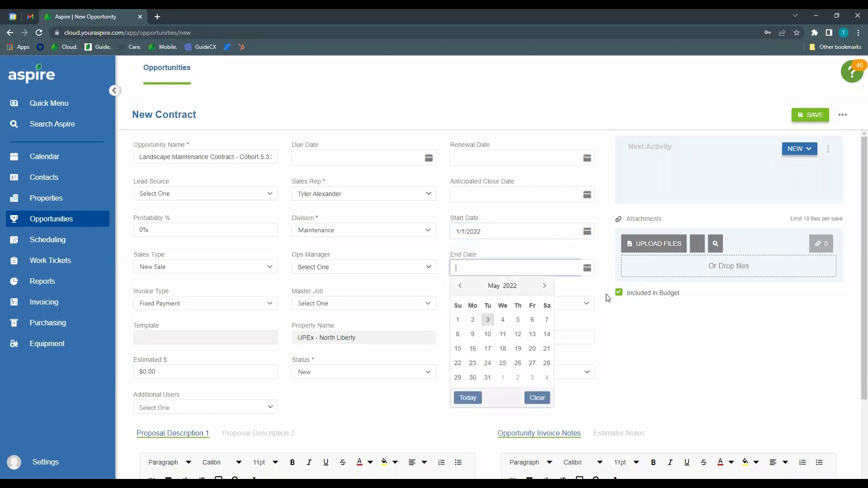
{"action": "left_click", "coordinate": [544, 287]}
{"action": "left_click", "coordinate": [544, 286]}
{"action": "left_click", "coordinate": [544, 286]}
{"action": "left_click", "coordinate": [544, 286]}
{"action": "left_click", "coordinate": [544, 286]}
{"action": "left_click", "coordinate": [544, 286]}
{"action": "left_click", "coordinate": [544, 286]}
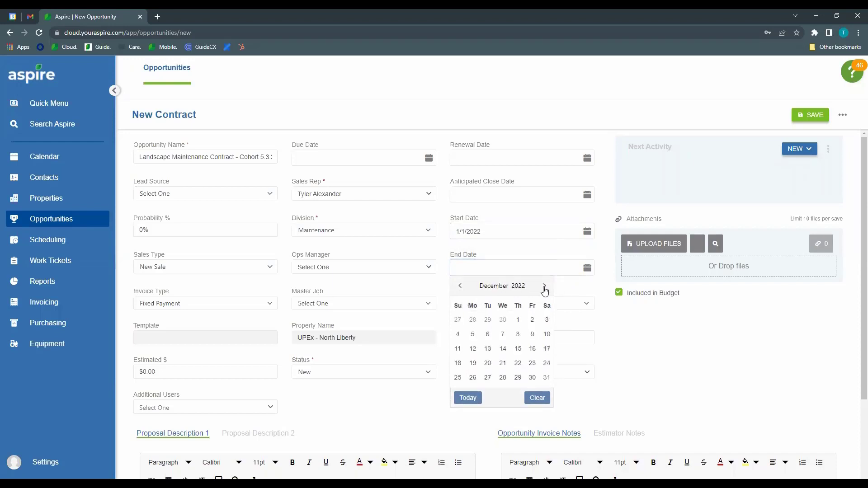
{"action": "left_click", "coordinate": [547, 377]}
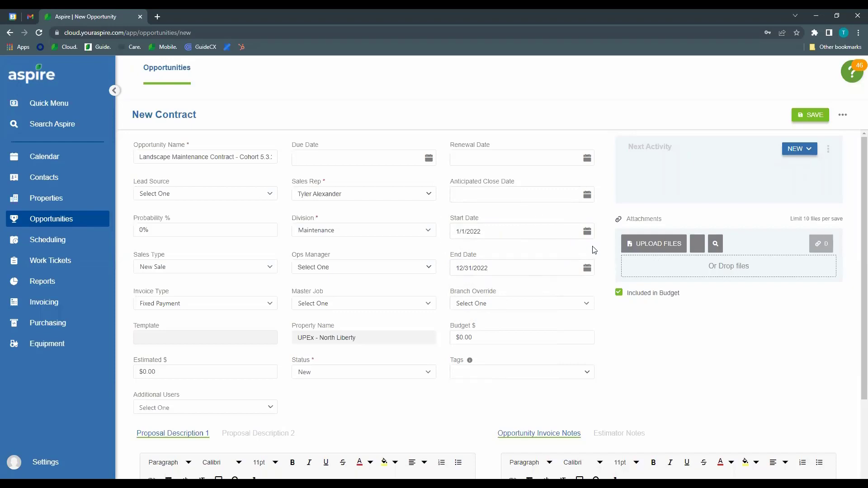
Look at the contract's Renewal Date calendar and close it without choosing a date.
{"action": "scroll", "coordinate": [606, 251], "scroll_direction": "down", "scroll_amount": 1}
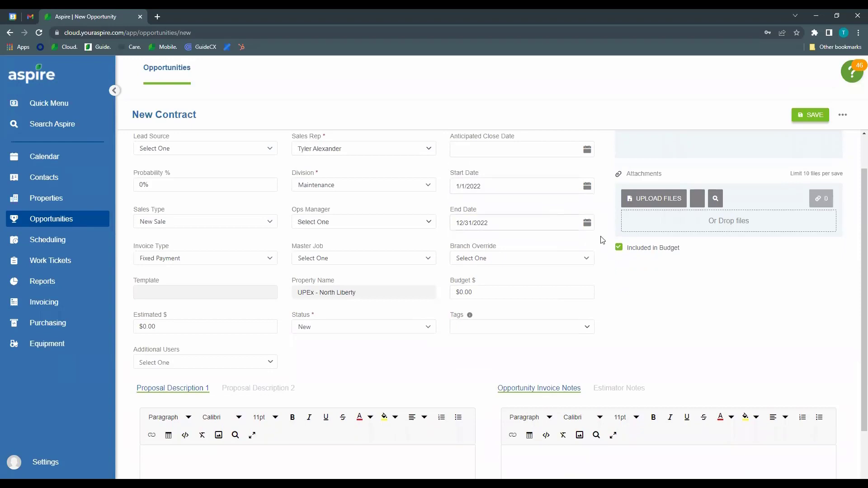
{"action": "scroll", "coordinate": [588, 369], "scroll_direction": "up", "scroll_amount": 1}
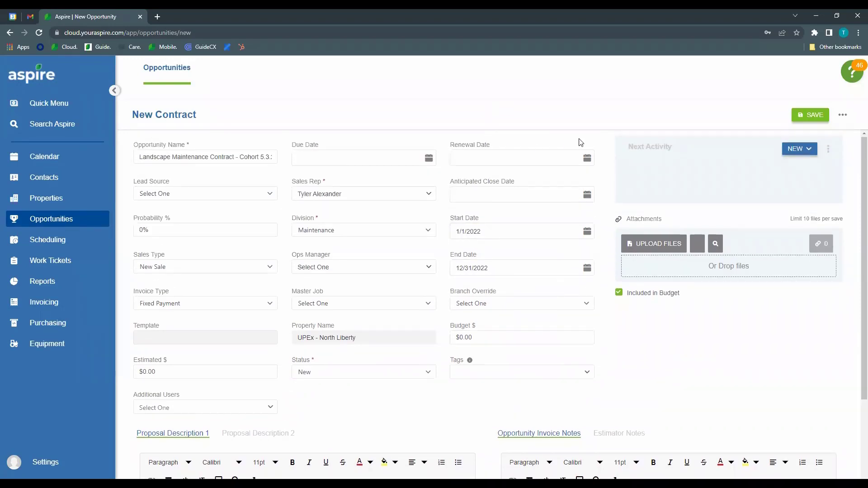
{"action": "left_click", "coordinate": [587, 158]}
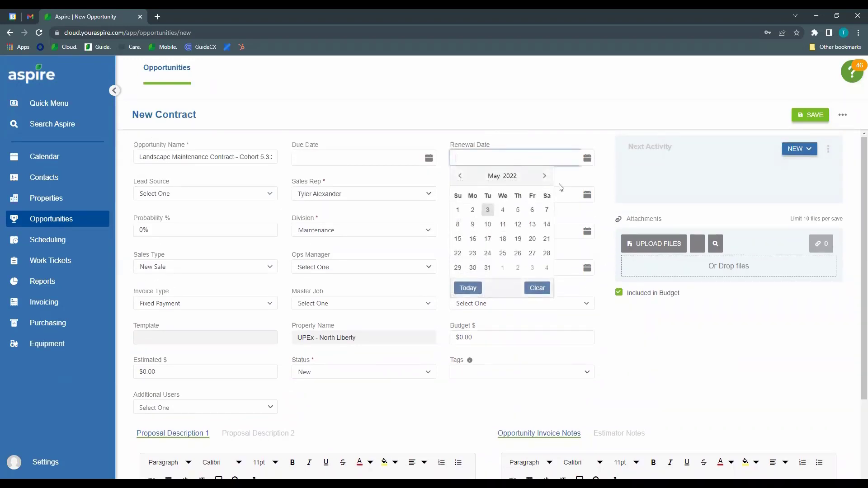
{"action": "left_click", "coordinate": [609, 174]}
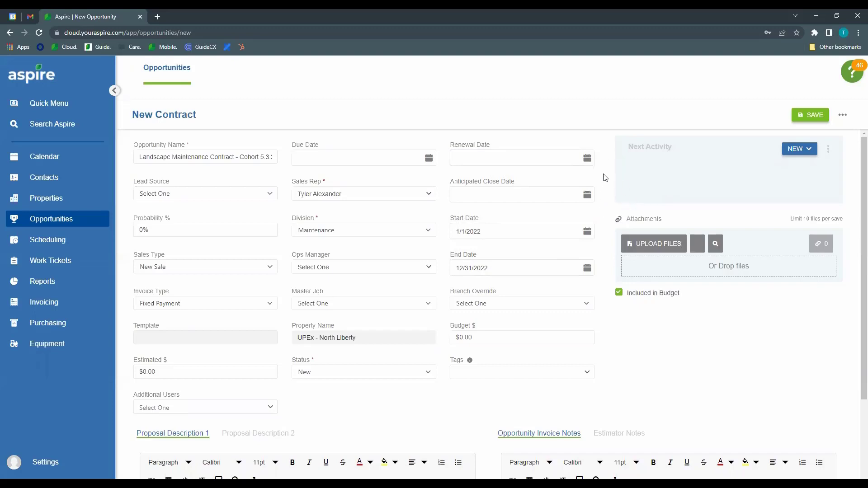
Look through the tags available for the contract and close the list without choosing any.
{"action": "scroll", "coordinate": [446, 317], "scroll_direction": "down", "scroll_amount": 3}
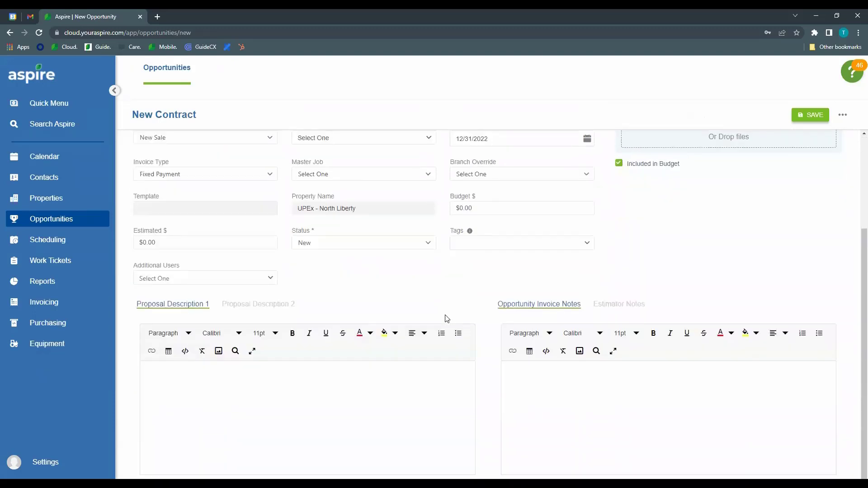
{"action": "scroll", "coordinate": [445, 319], "scroll_direction": "up", "scroll_amount": 2}
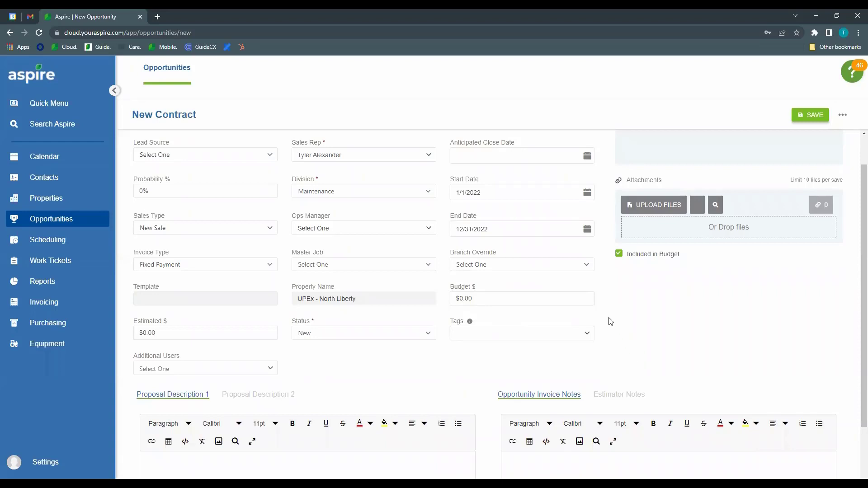
{"action": "left_click", "coordinate": [588, 335]}
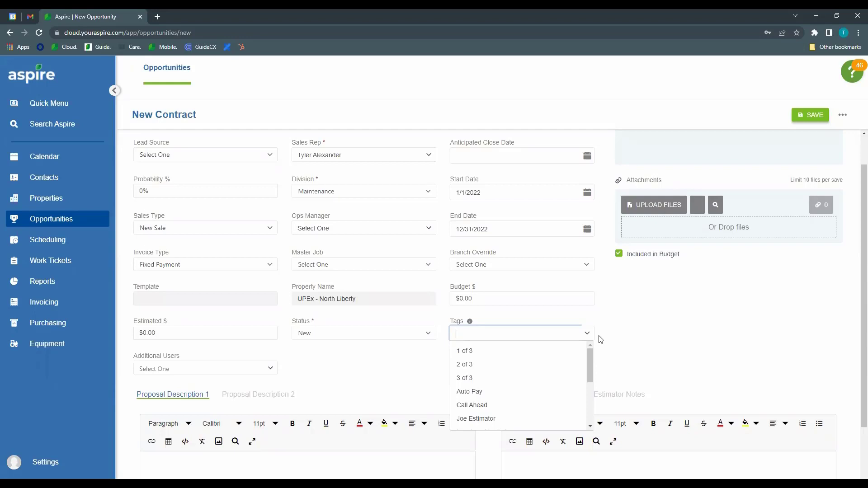
{"action": "left_click", "coordinate": [604, 323]}
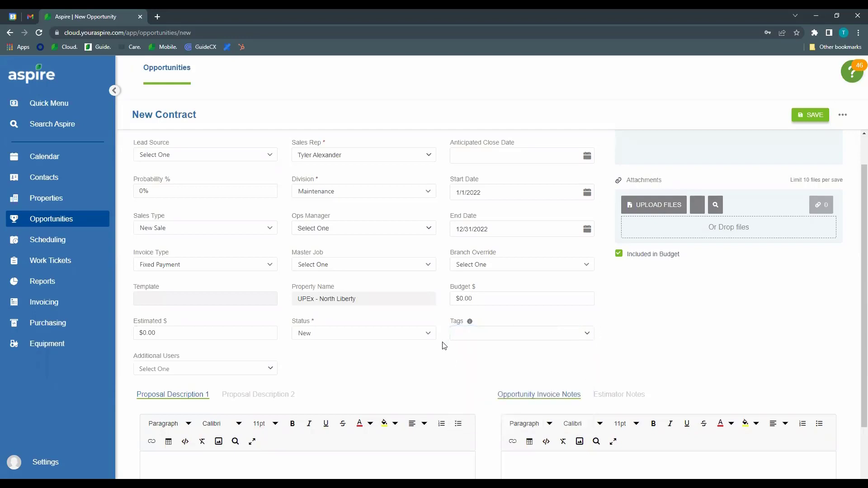
{"action": "left_click", "coordinate": [586, 334]}
{"action": "mouse_move", "coordinate": [590, 361]}
{"action": "left_mouse_down"}
{"action": "mouse_move", "coordinate": [602, 409]}
{"action": "mouse_move", "coordinate": [593, 356]}
{"action": "left_mouse_up"}
{"action": "left_click", "coordinate": [608, 333]}
Enter "Scope of Work" in Proposal Description 1 and "Terms and Conditions" in Proposal Description 2.
{"action": "scroll", "coordinate": [476, 373], "scroll_direction": "down", "scroll_amount": 1}
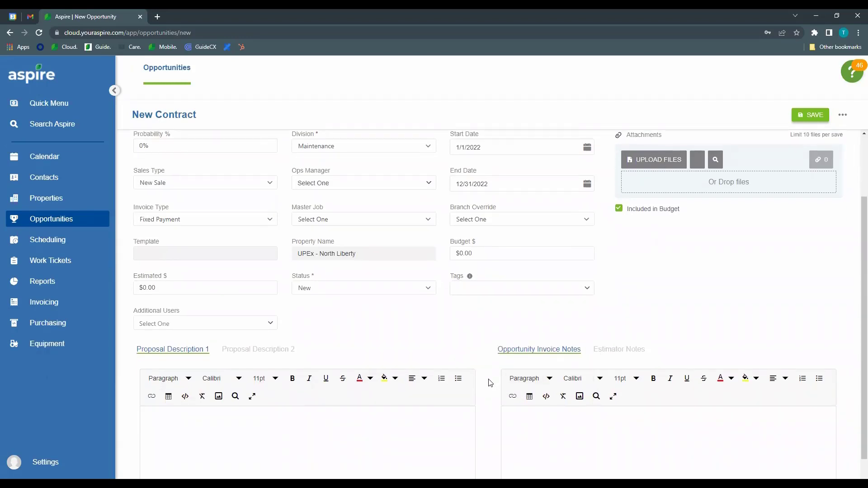
{"action": "scroll", "coordinate": [488, 383], "scroll_direction": "down", "scroll_amount": 1}
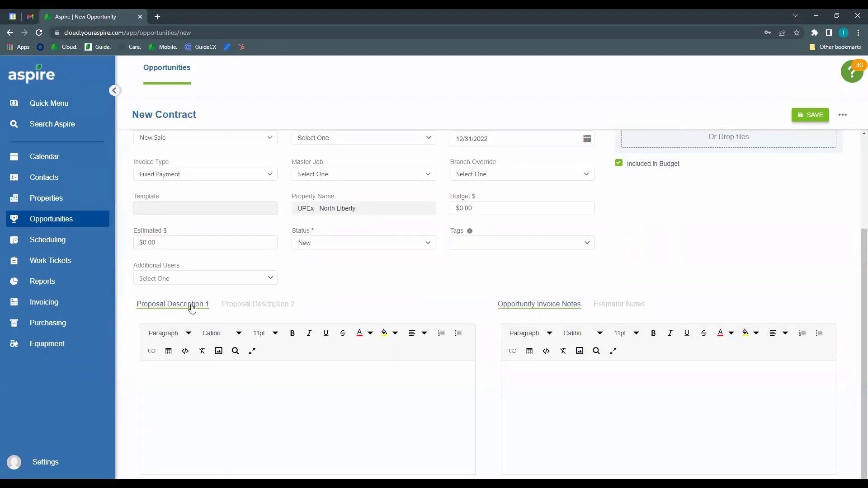
{"action": "left_click", "coordinate": [279, 309]}
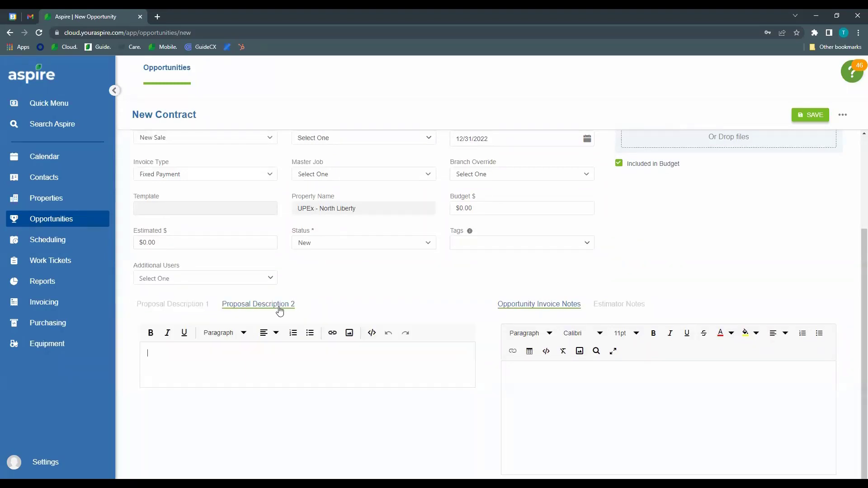
{"action": "left_click", "coordinate": [198, 307]}
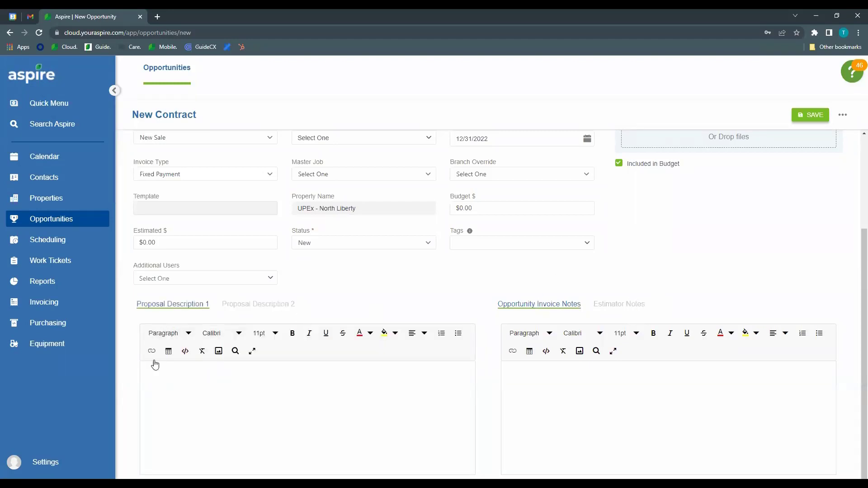
{"action": "left_click", "coordinate": [197, 394]}
{"action": "type", "text": "Scope of Work"}
{"action": "left_click", "coordinate": [271, 305]}
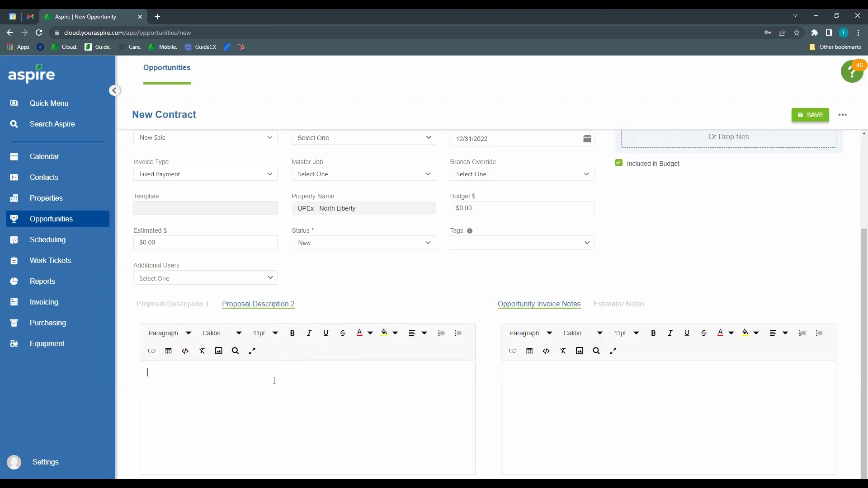
{"action": "type", "text": "Terms and Conditions"}
Enter "Internal notes - do not show to customer." in the contract's Estimator Notes.
{"action": "left_click", "coordinate": [616, 303]}
{"action": "left_click", "coordinate": [573, 355]}
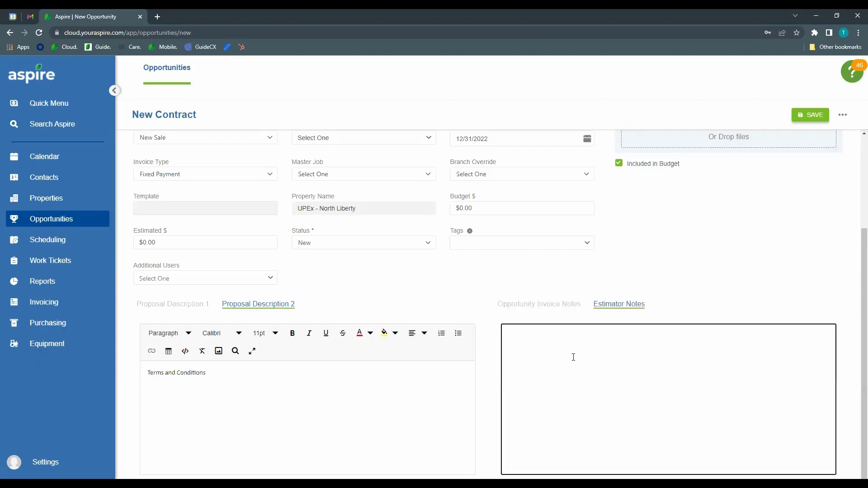
{"action": "type", "text": "Internal"}
{"action": "type", "text": "tes - do not show to customer."}
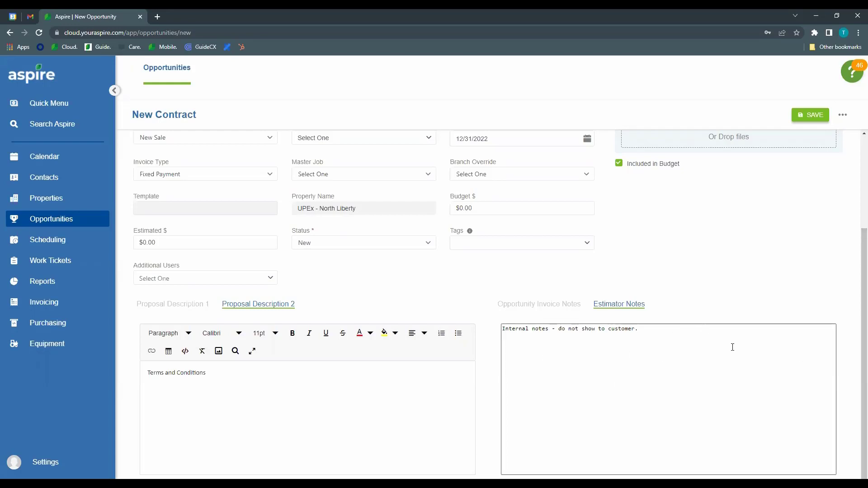
{"action": "scroll", "coordinate": [769, 330], "scroll_direction": "up", "scroll_amount": 2}
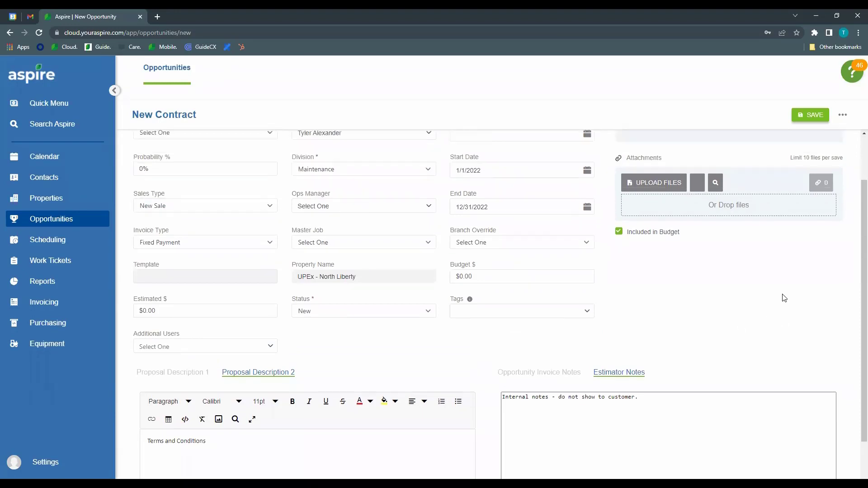
{"action": "scroll", "coordinate": [784, 298], "scroll_direction": "up", "scroll_amount": 2}
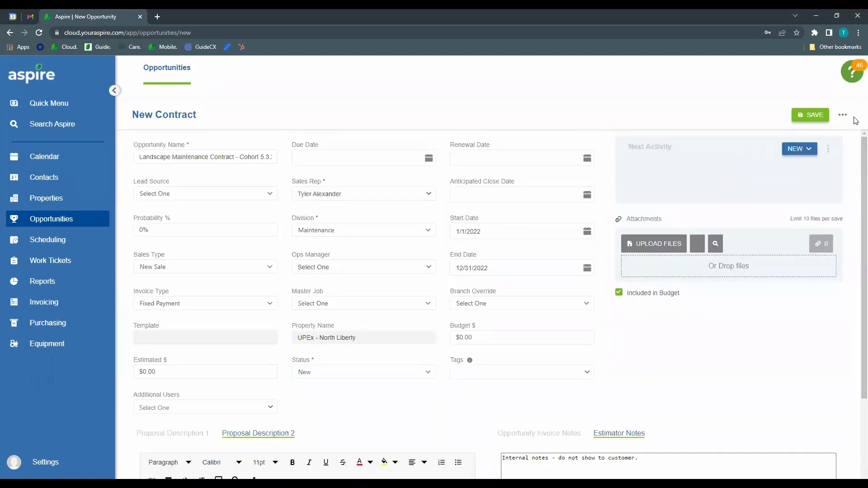